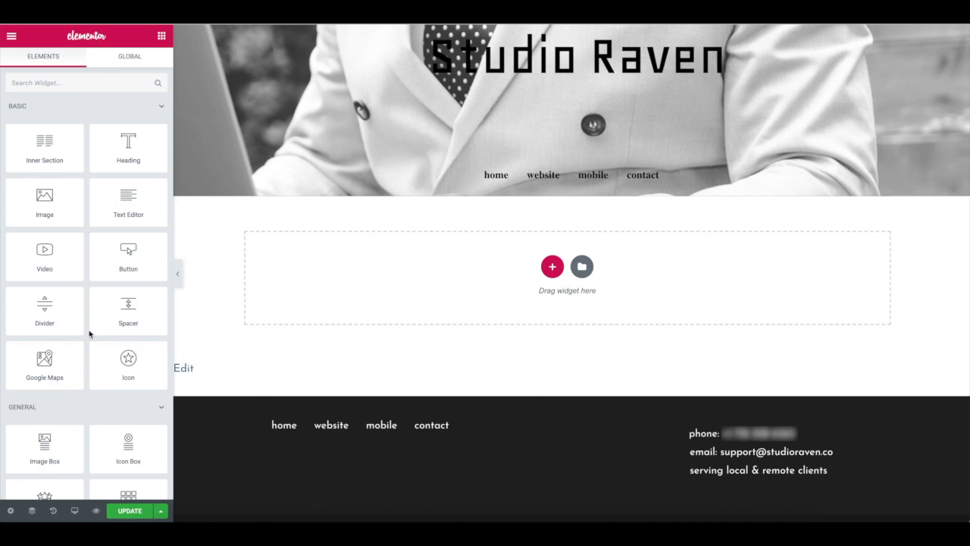
Step: Add a Heading widget to the page just below the header image, above the empty widget area
scroll(89, 334, "down", 1)
scroll(85, 343, "down", 6)
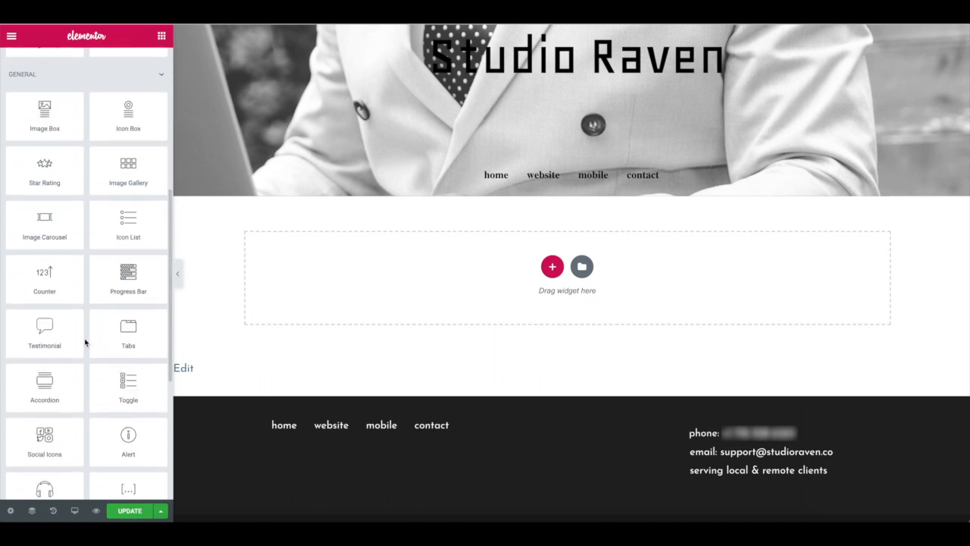
scroll(85, 342, "up", 7)
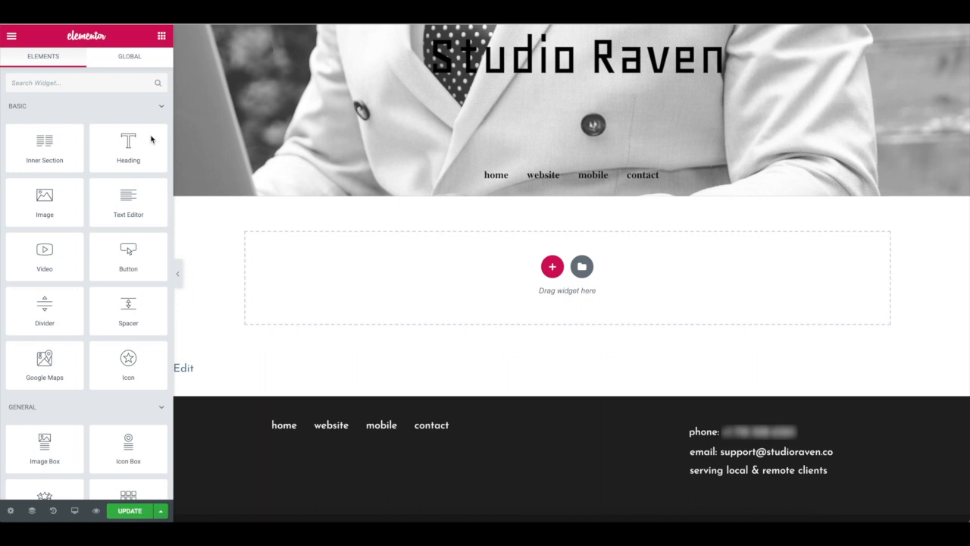
scroll(286, 157, "down", 1)
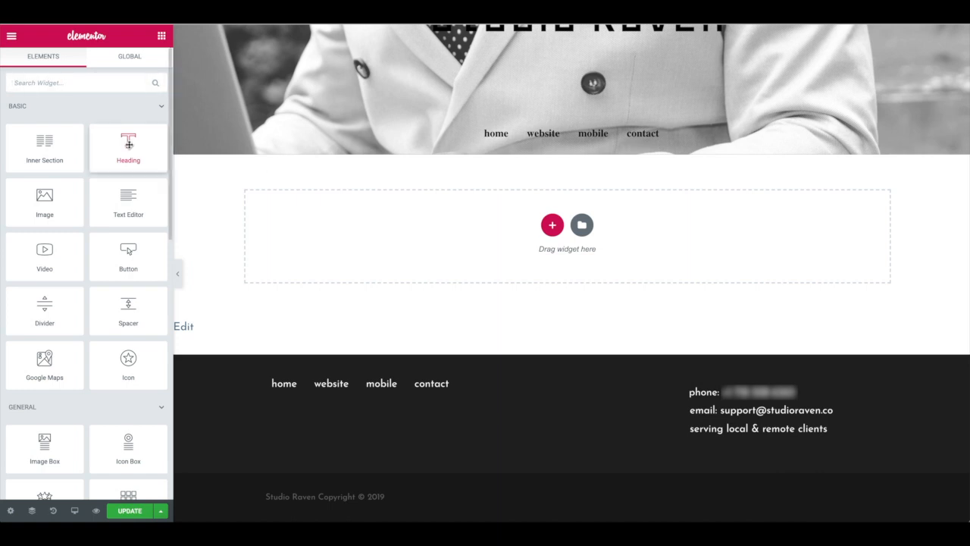
scroll(266, 321, "up", 4)
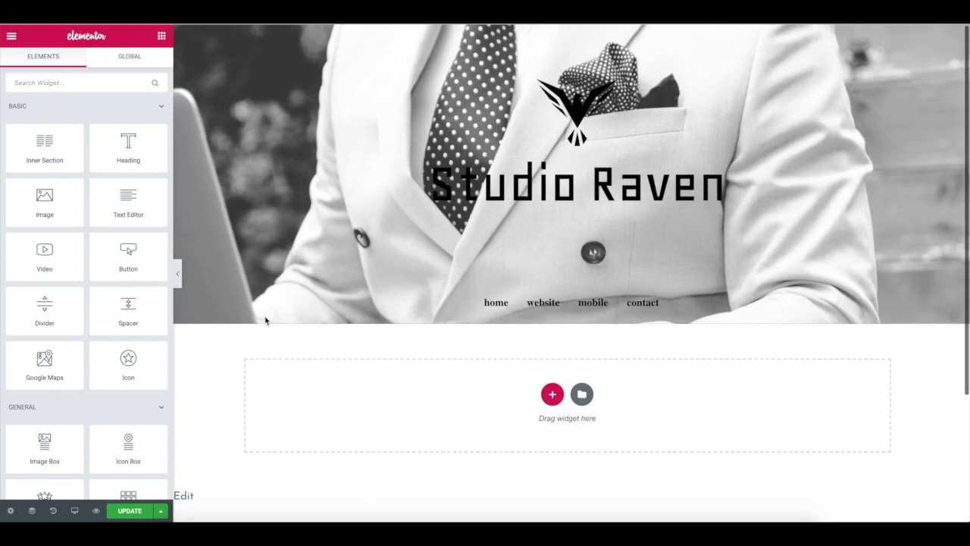
scroll(266, 321, "down", 4)
left_click_drag(154, 167, 319, 238)
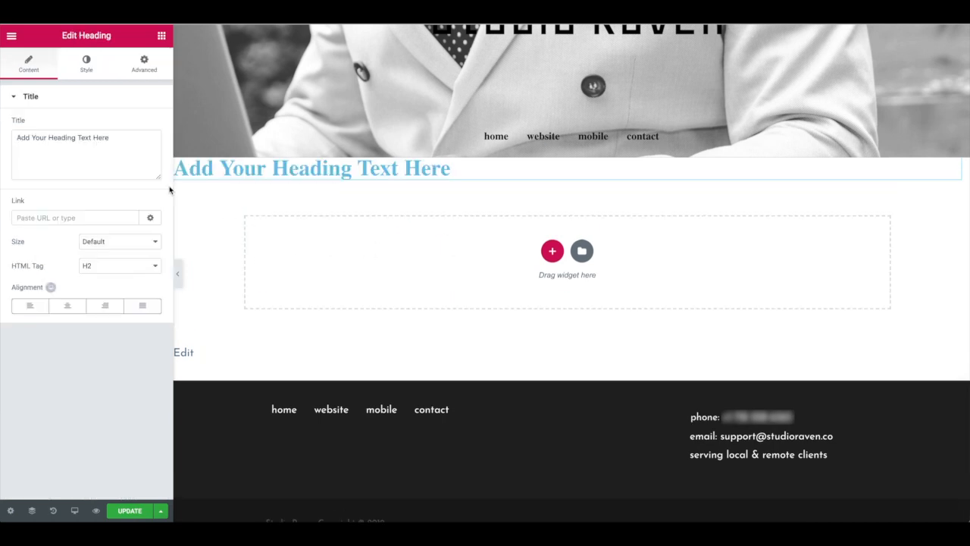
Step: Look at the Custom CSS section in the heading's advanced settings and return to its content settings
left_click(144, 67)
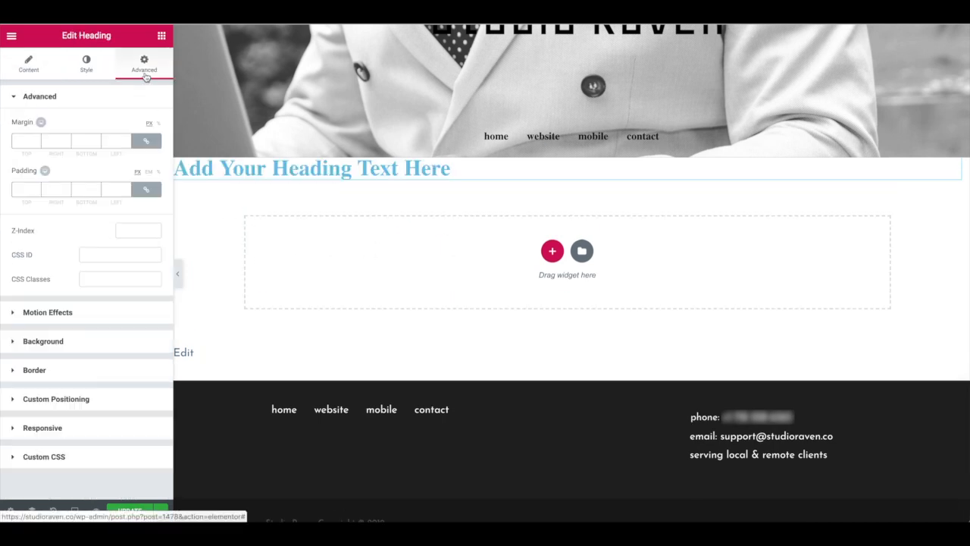
left_click(76, 453)
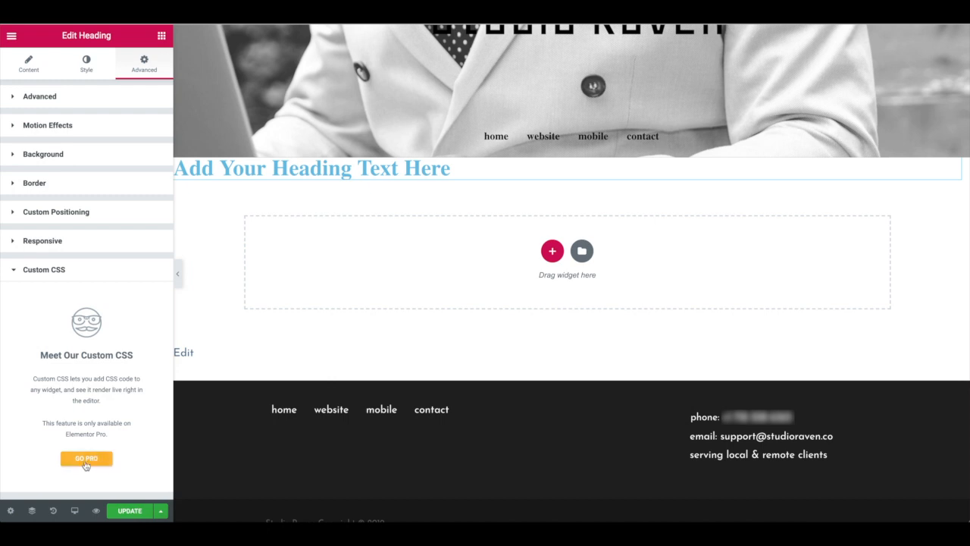
left_click(29, 73)
Step: Replace the heading's placeholder text with "Hello World" and align it to the center
left_click(254, 170)
triple_click(254, 169)
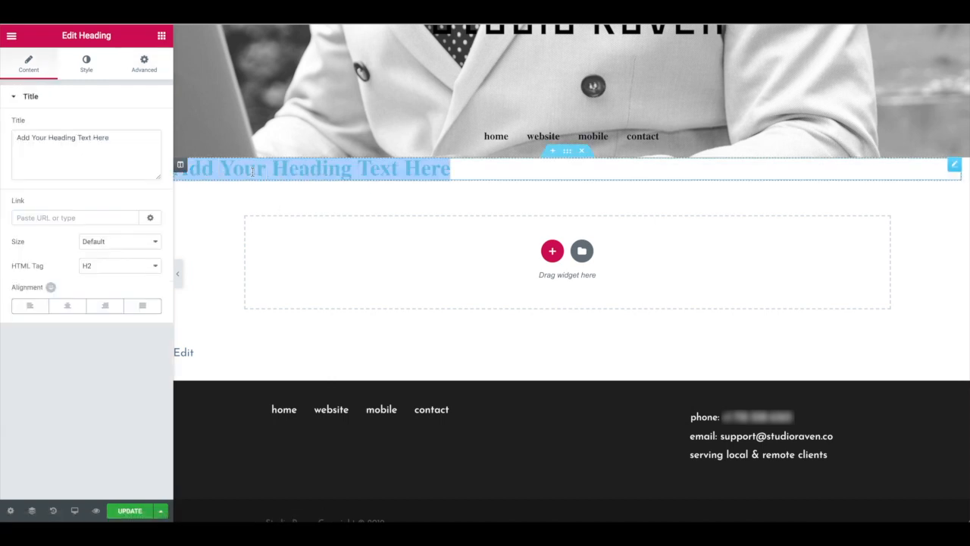
type("Hello World")
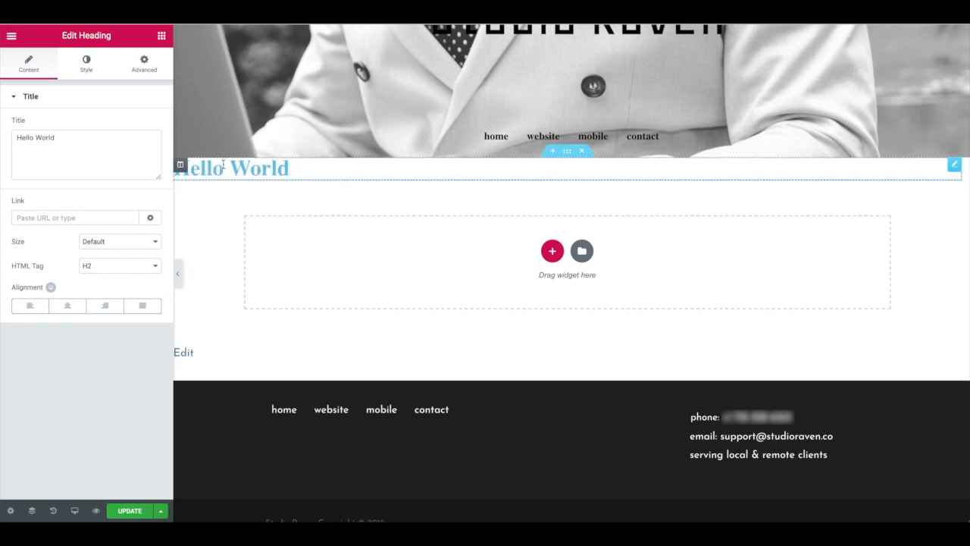
left_click(67, 308)
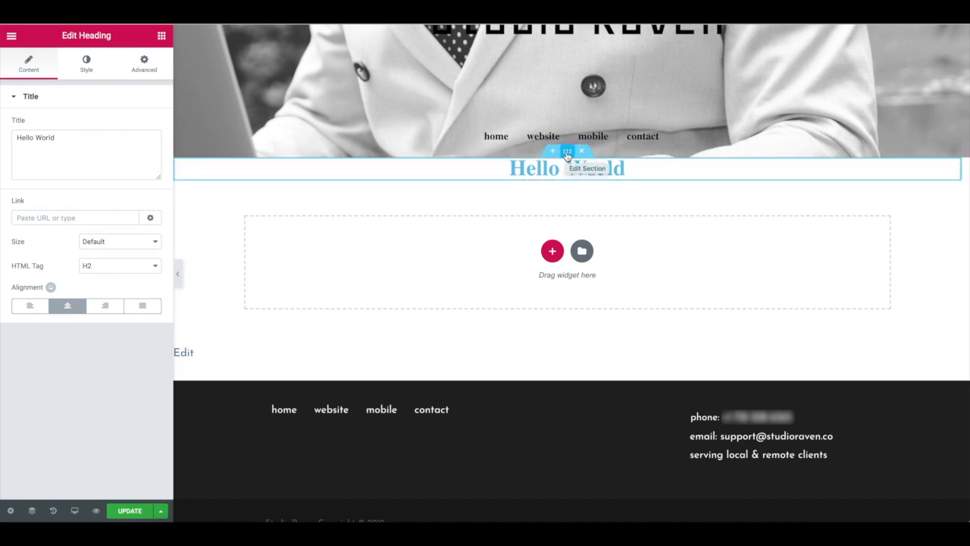
Step: Give the heading's section a minimum height of 550 px and stretch it to the full page width
left_click(568, 153)
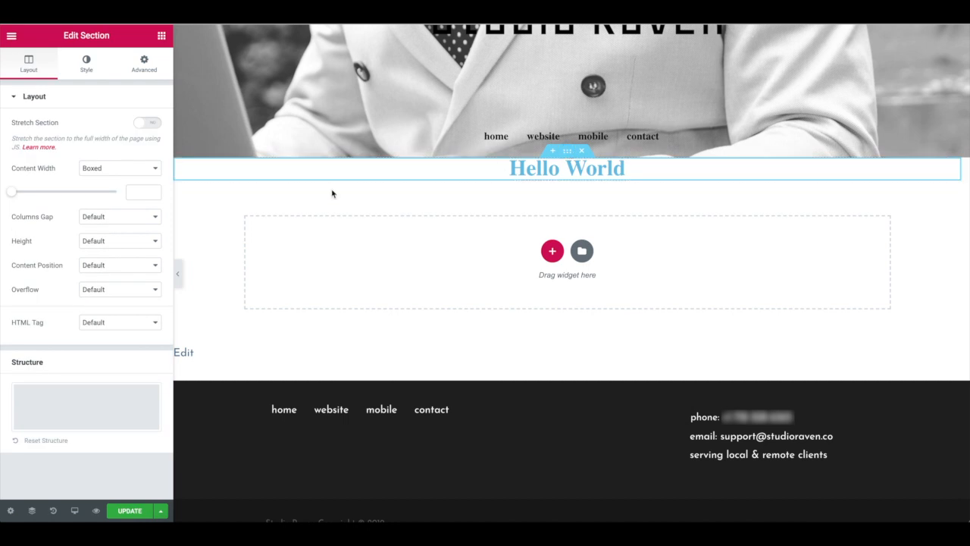
left_click(98, 245)
left_click(106, 260)
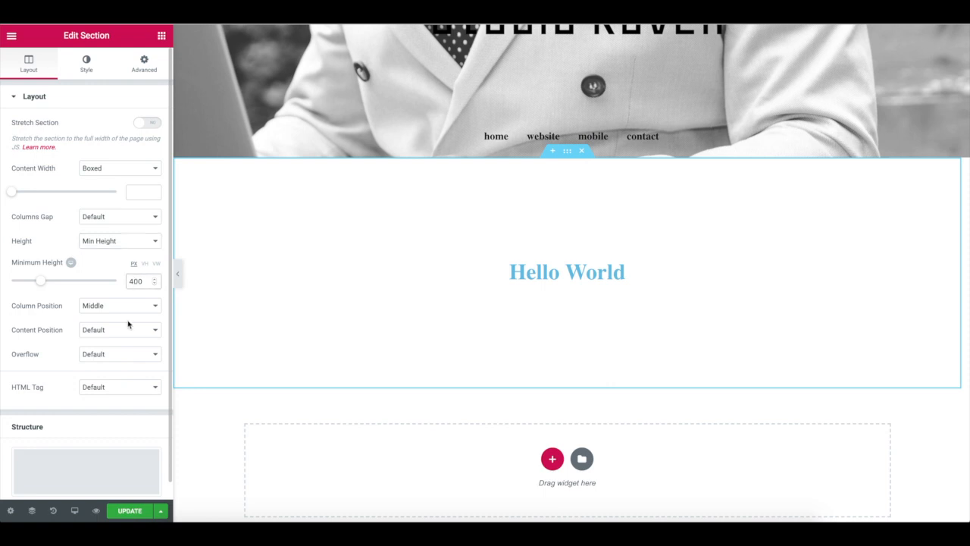
key("BackSpace")
key("BackSpace")
type("550")
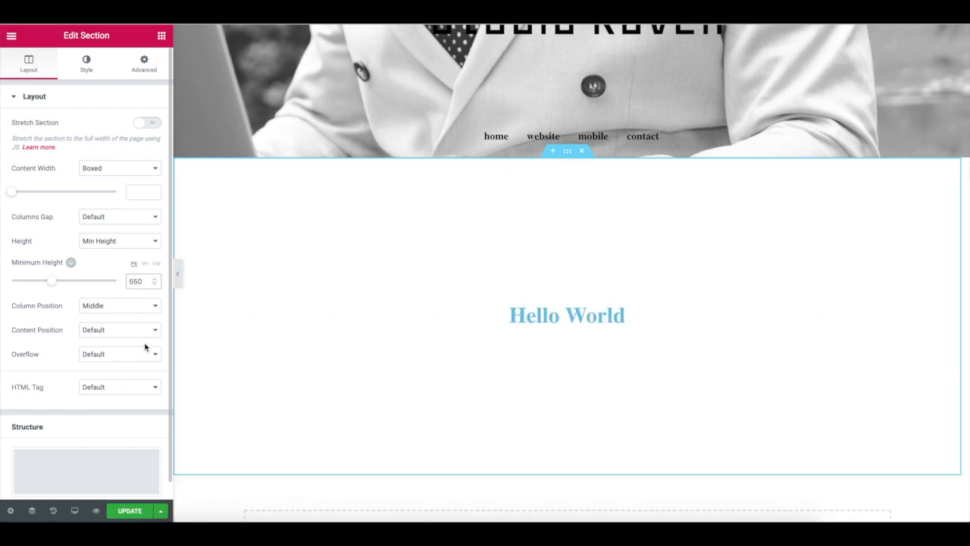
left_click(147, 125)
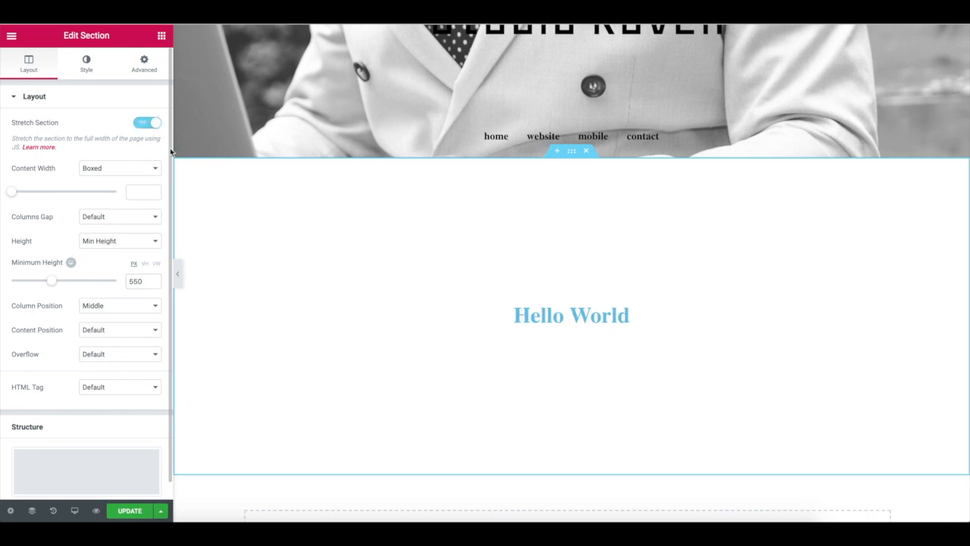
Step: Set a classic background on the section using the image girls-2142221_1280.jpg from the media library
left_click(91, 75)
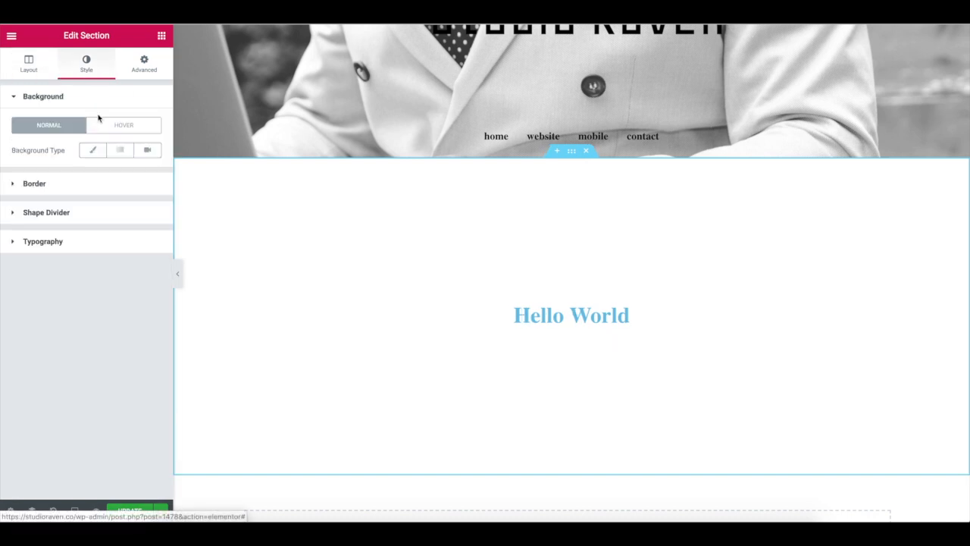
left_click(84, 152)
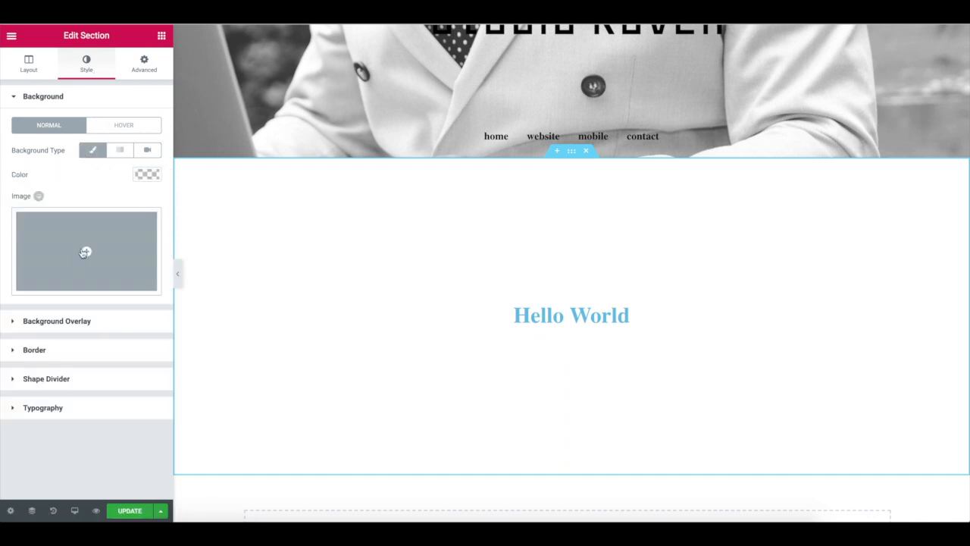
left_click(85, 253)
left_click(396, 261)
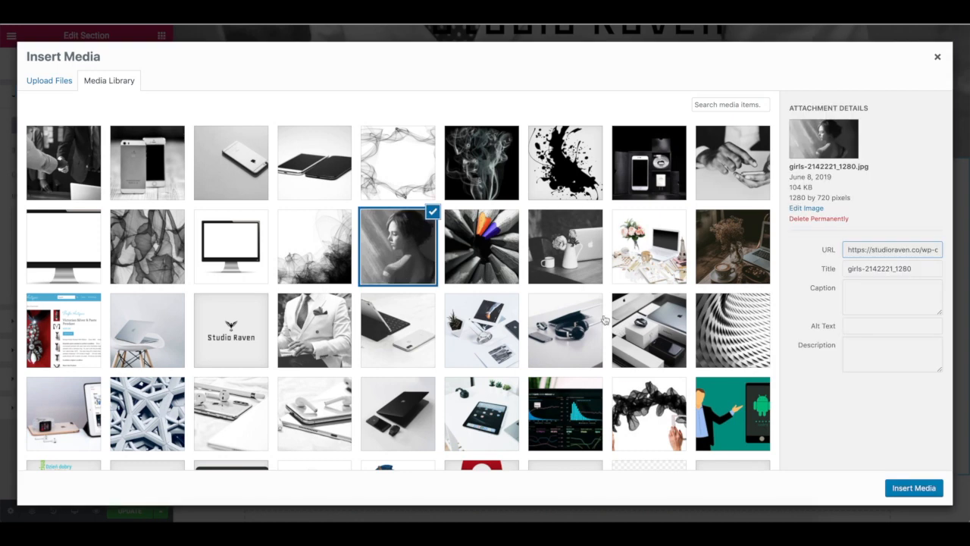
left_click(902, 489)
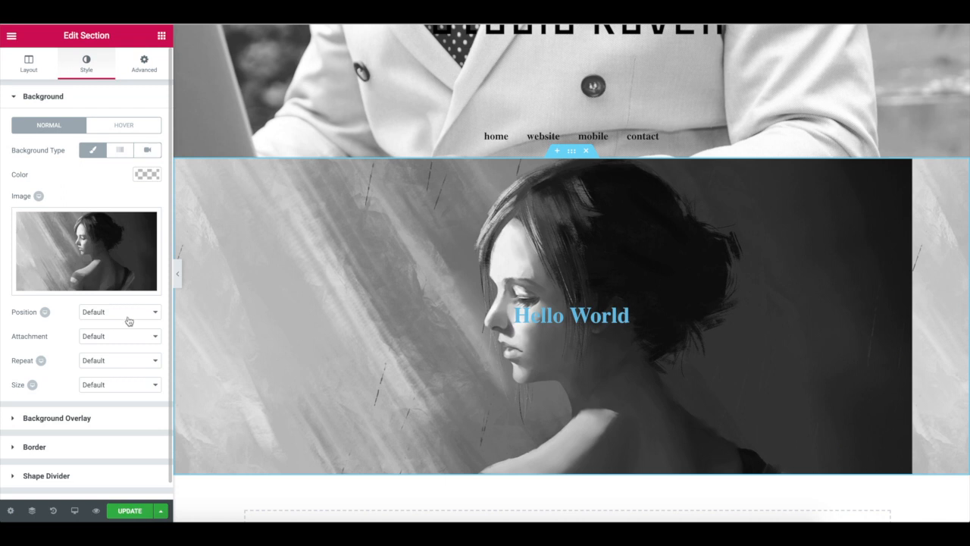
Step: Set the section's background image to No-repeat, Cover size and Center Center position
left_click(93, 361)
left_click(97, 371)
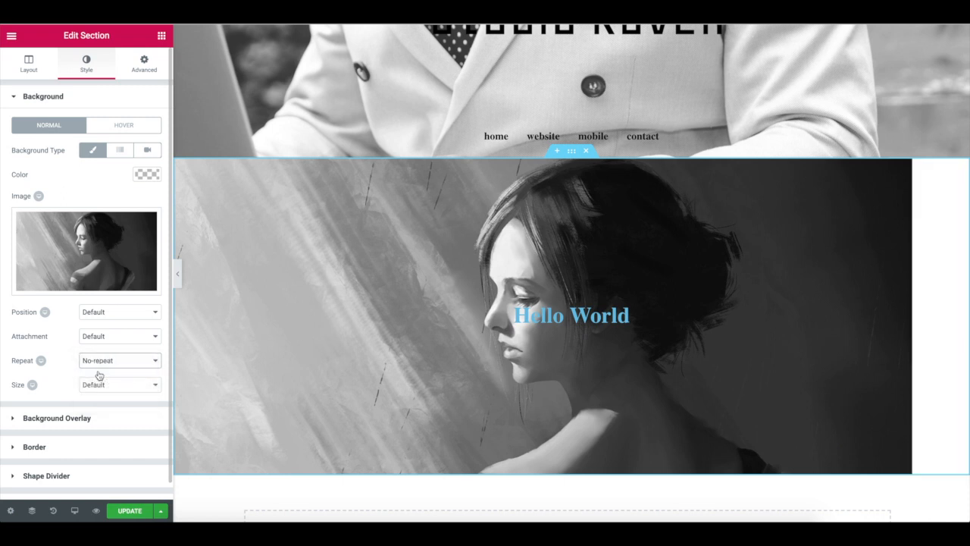
left_click(98, 384)
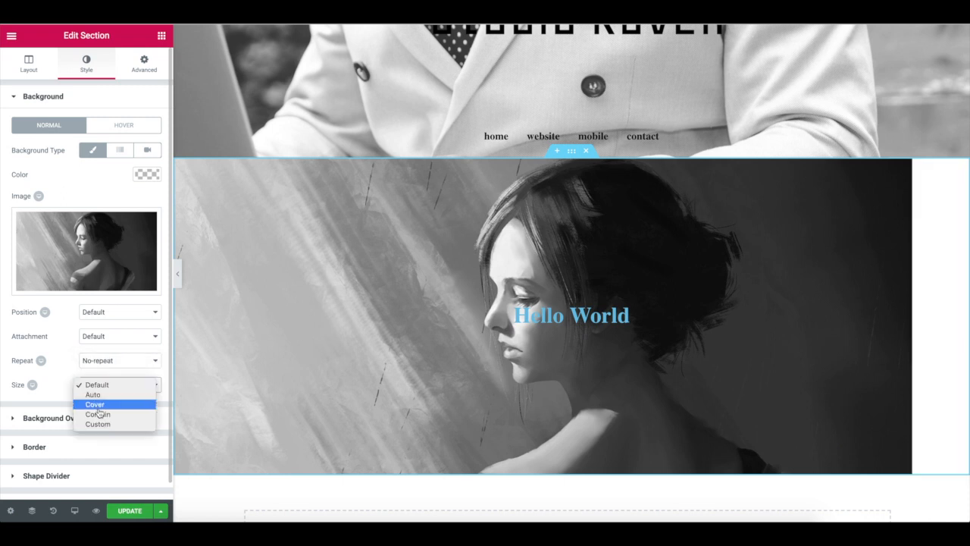
left_click(99, 407)
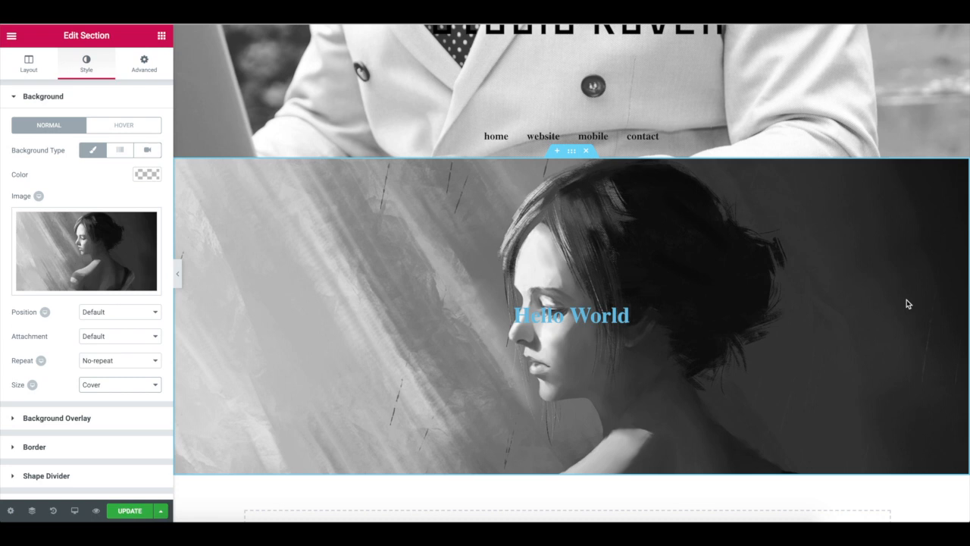
left_click(129, 313)
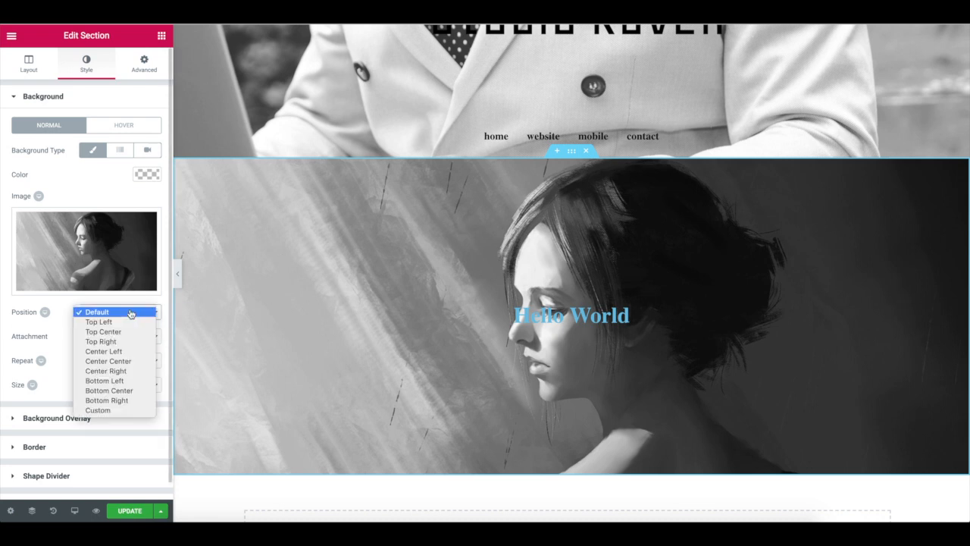
left_click(129, 362)
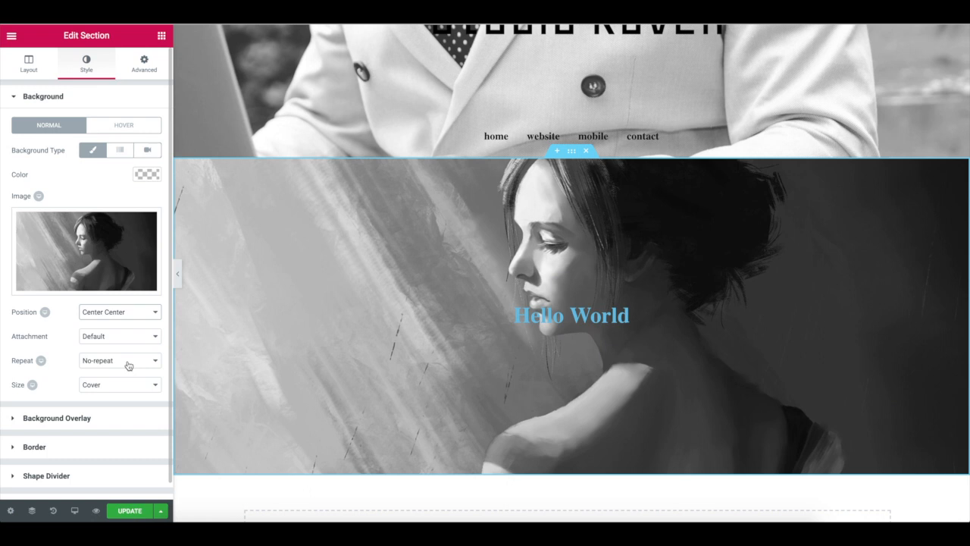
Step: Look at the Custom CSS option in the section's advanced settings and return to its general advanced options
left_click(144, 63)
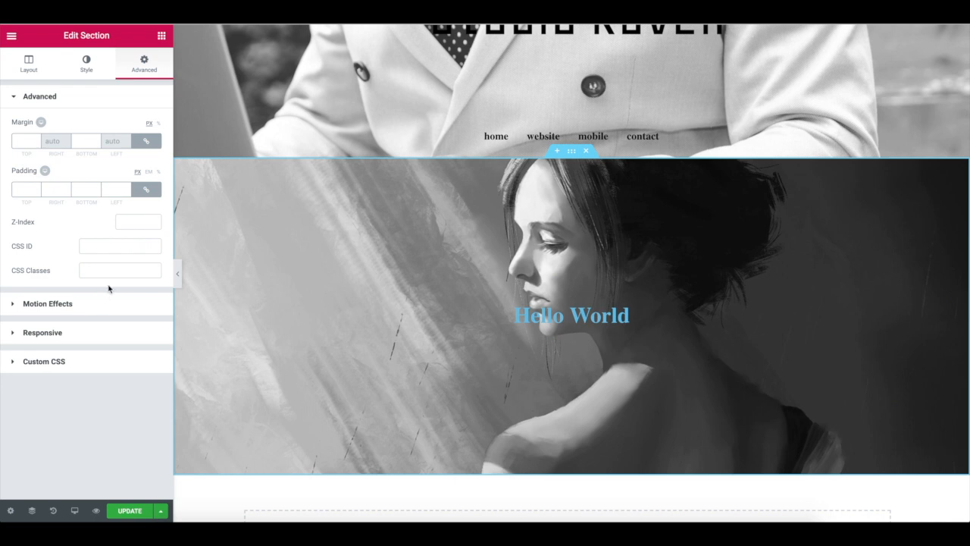
left_click(59, 363)
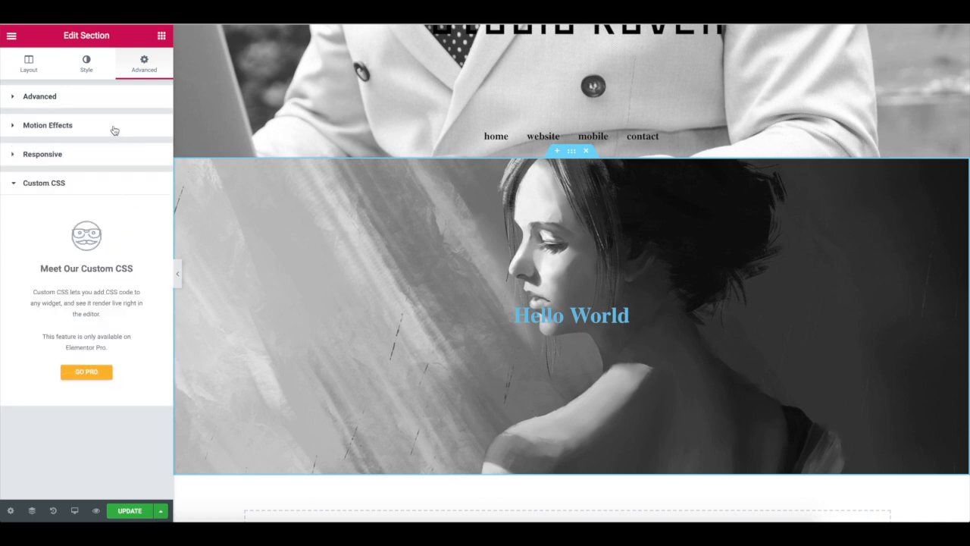
left_click(117, 100)
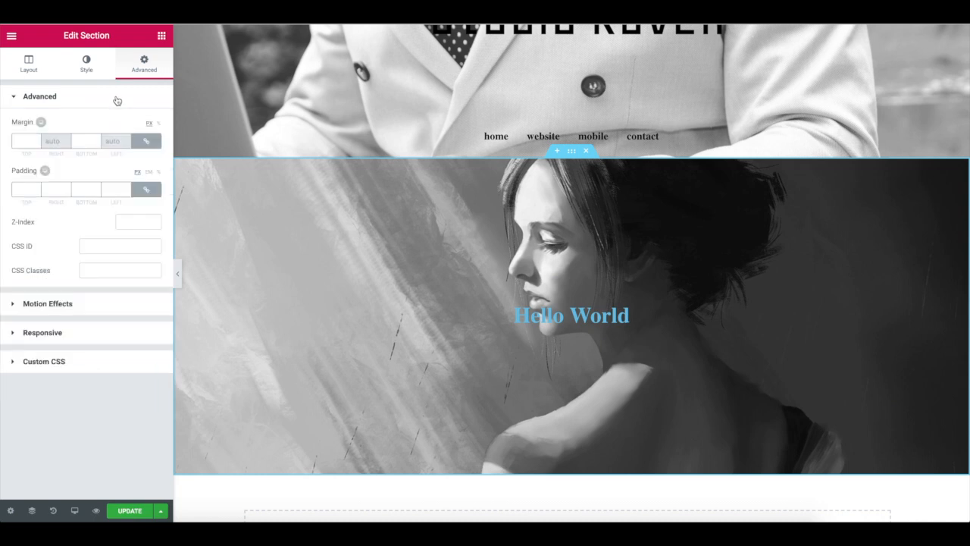
Step: Assign the CSS class "parallax" to the section and update the page
left_click(104, 245)
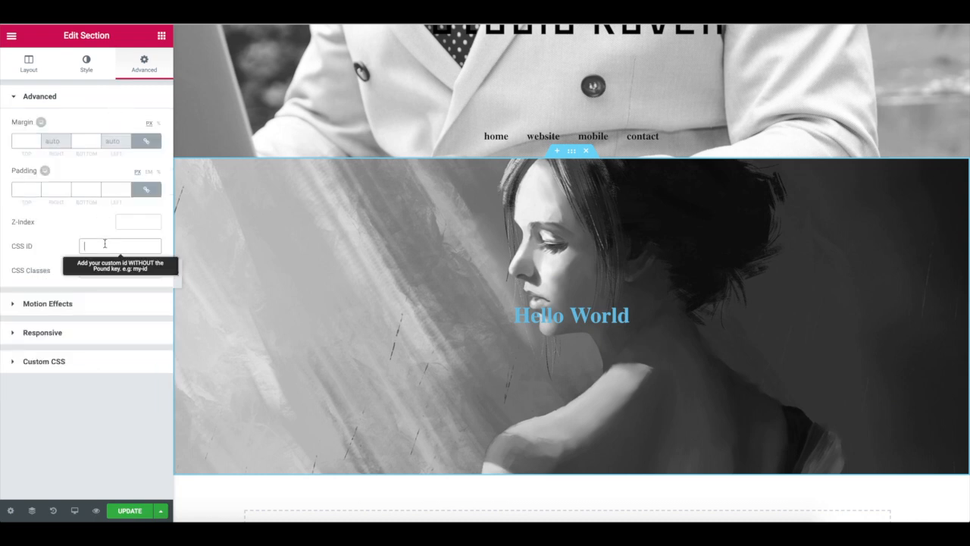
left_click(87, 271)
left_click(96, 262)
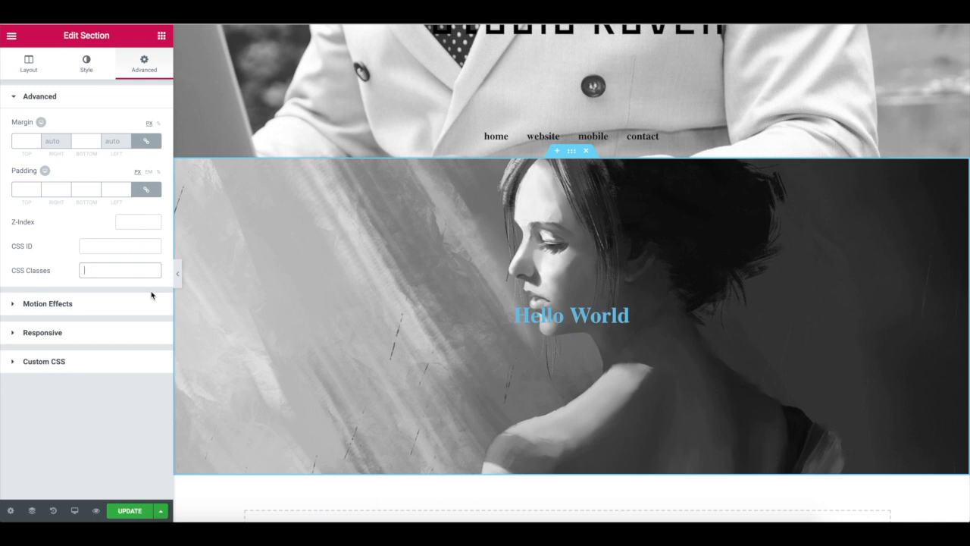
type("parallax")
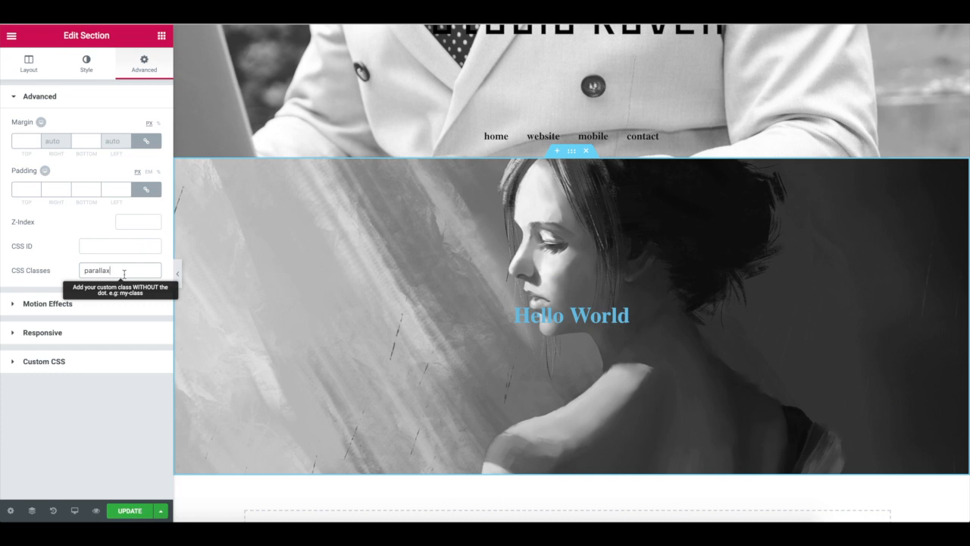
left_click(130, 512)
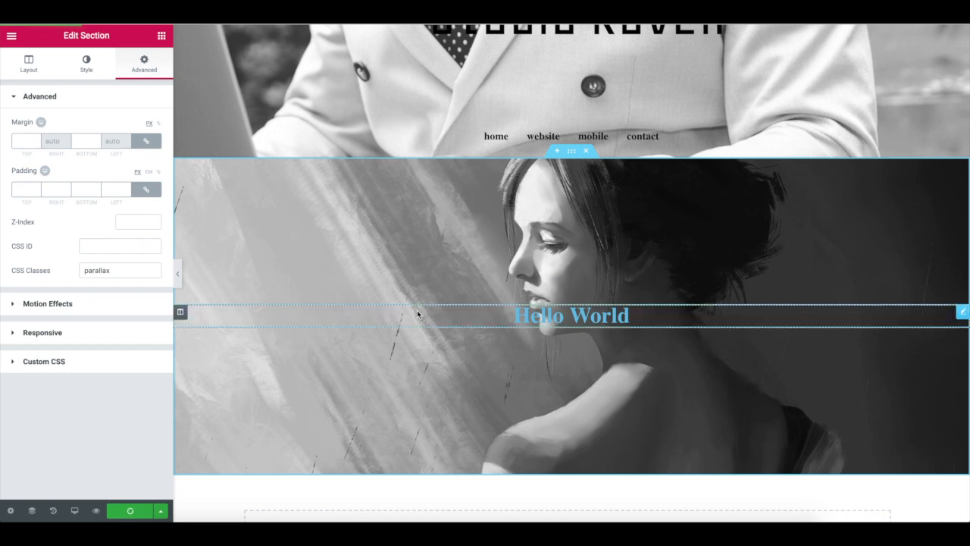
Step: View the published page with its Hello World section and open it in the WordPress theme customizer
scroll(418, 314, "down", 3)
scroll(417, 314, "up", 2)
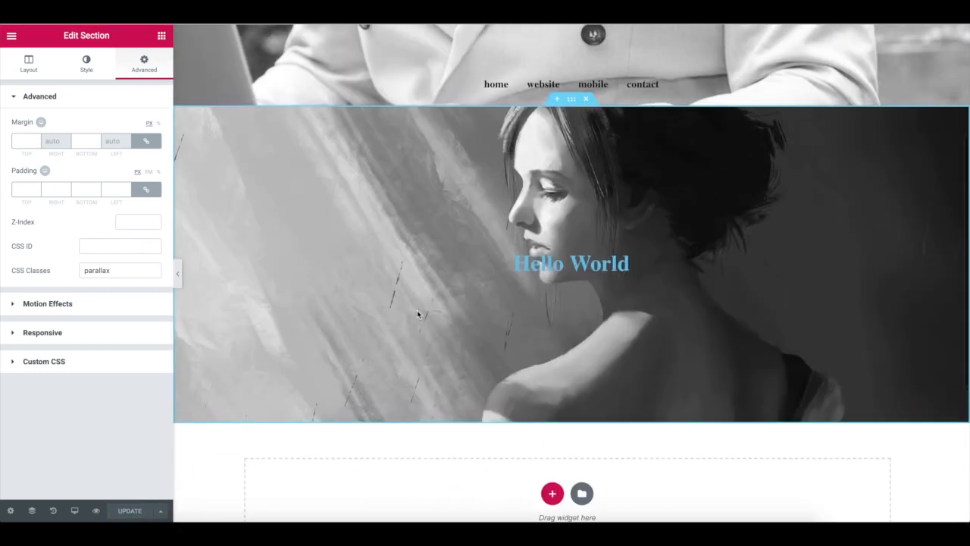
left_click(11, 36)
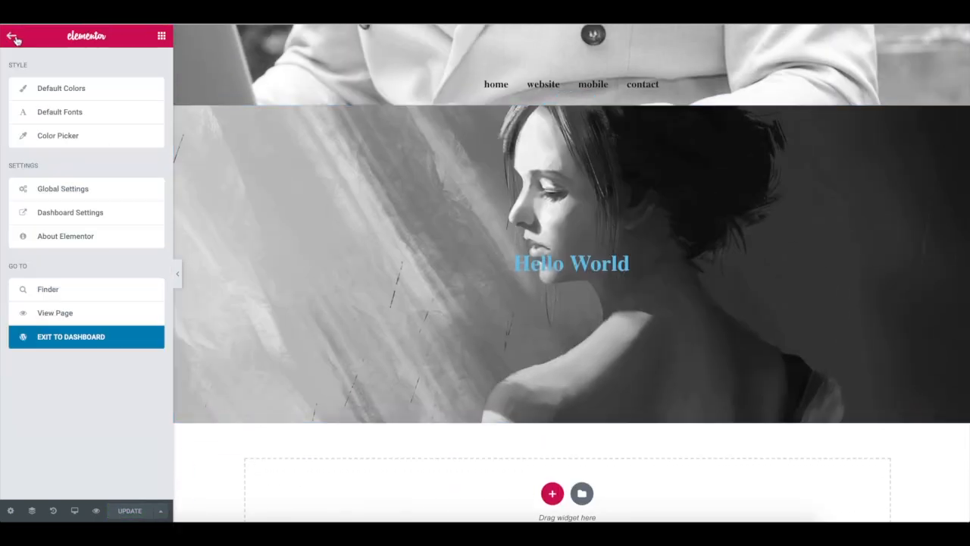
left_click(81, 310)
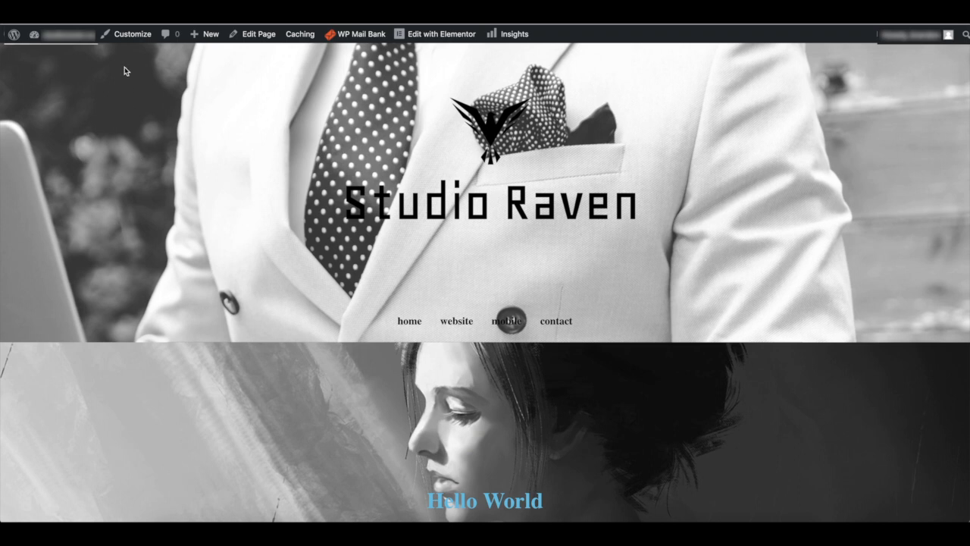
scroll(124, 68, "down", 5)
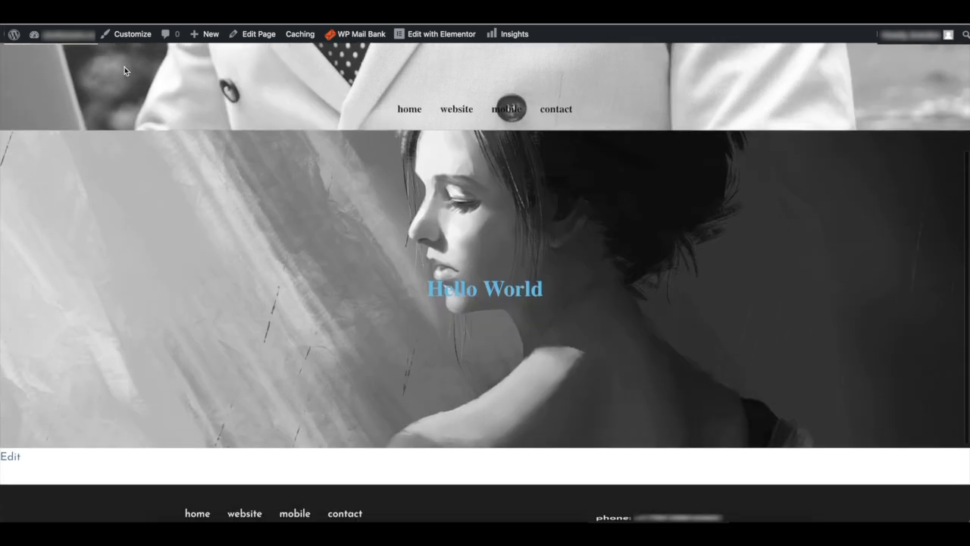
left_click(132, 34)
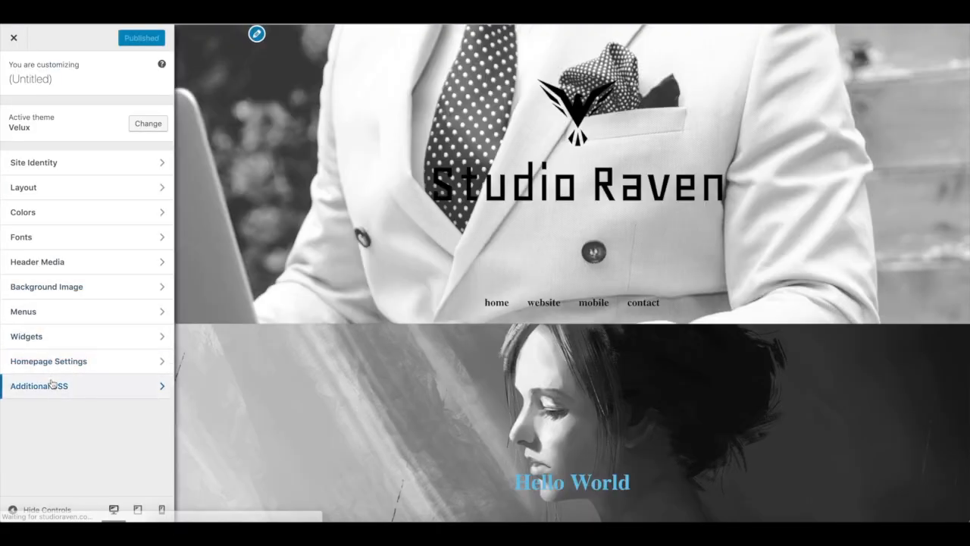
Step: Add the rule ".parallax { background-attachment: fixed; }" to the theme's Additional CSS
left_click(52, 384)
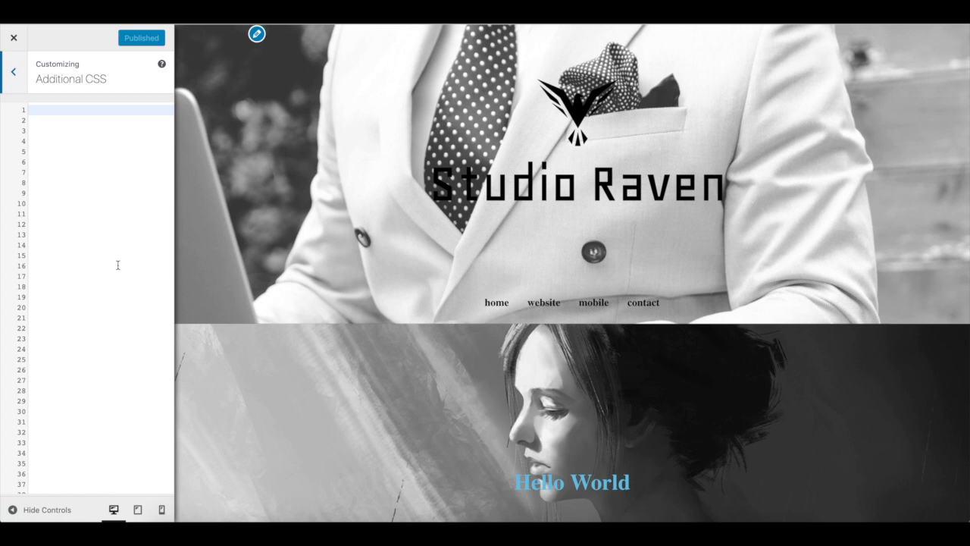
left_click(118, 265)
left_click(110, 133)
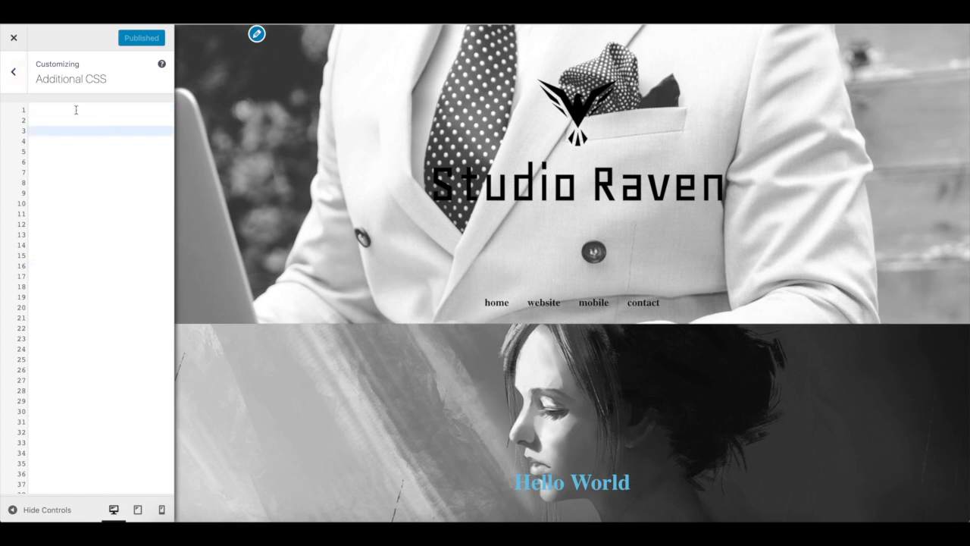
left_click(75, 109)
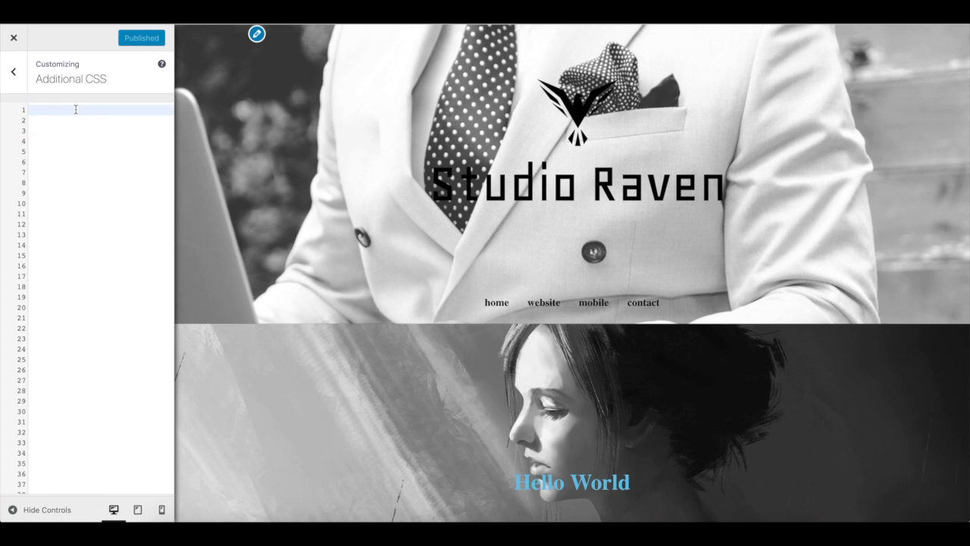
type(".parallax {   background-attachment: fixed; }")
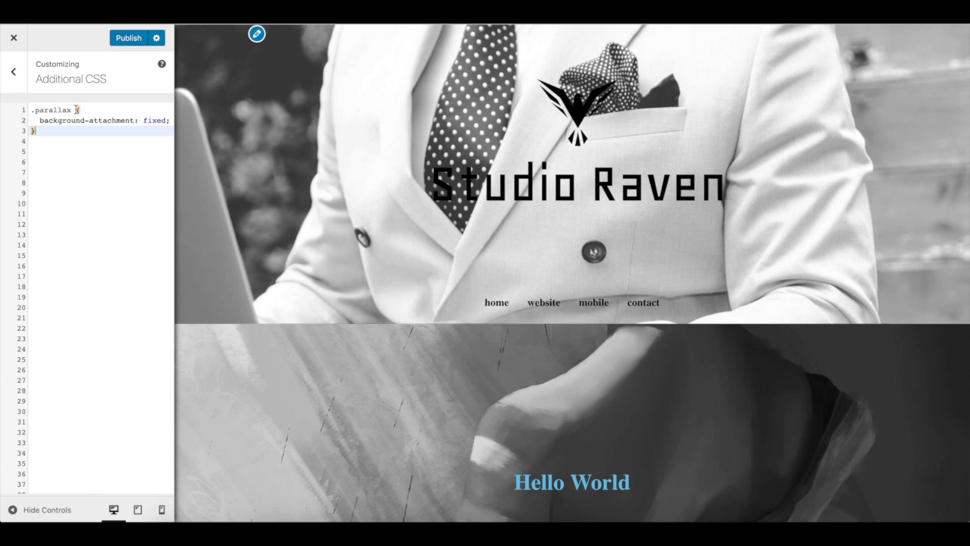
Step: Publish the additional CSS and close the customizer
left_click_drag(71, 111, 173, 123)
left_click(94, 111)
left_click(116, 128)
scroll(307, 257, "down", 3)
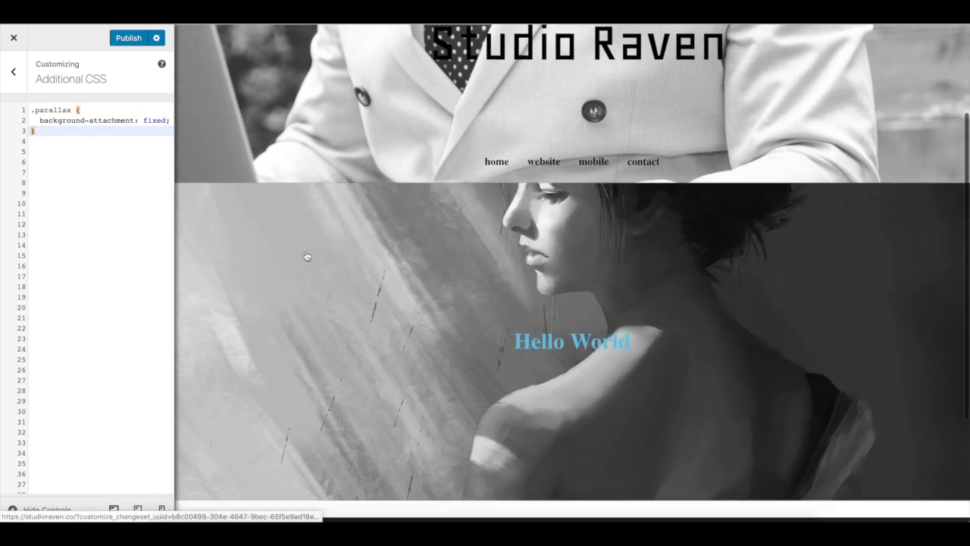
scroll(306, 251, "down", 1)
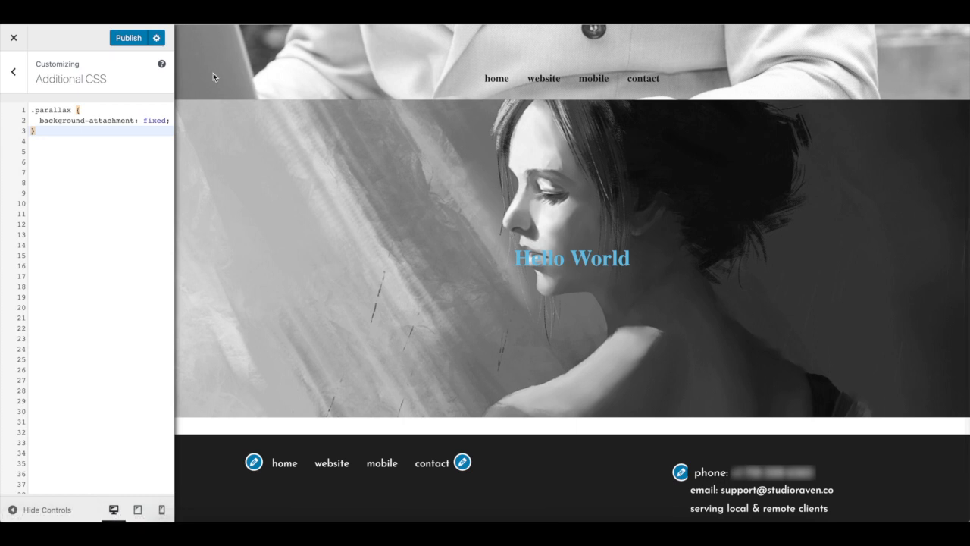
left_click(140, 42)
left_click(13, 40)
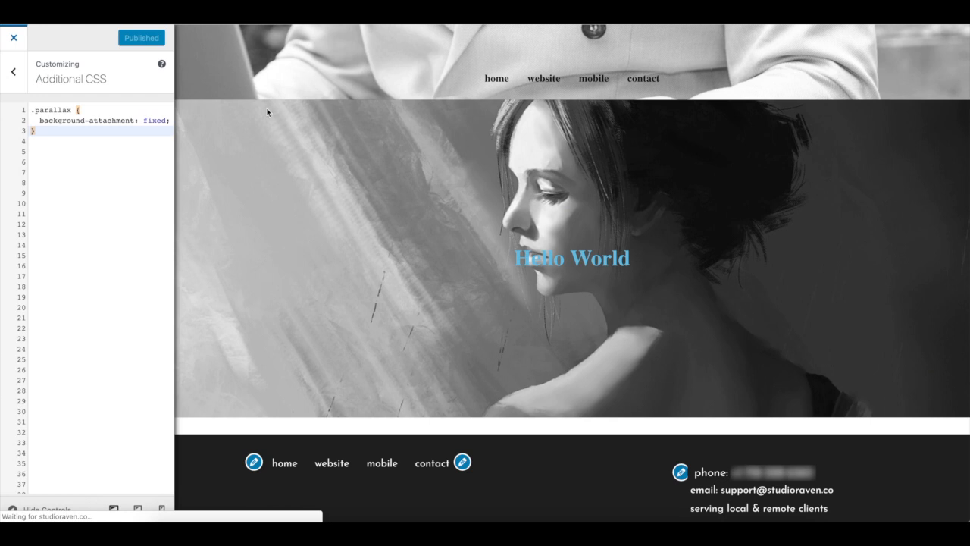
Step: Check the parallax effect on the live page and reopen the page for editing in Elementor
scroll(341, 156, "down", 4)
scroll(340, 156, "up", 2)
scroll(340, 156, "up", 2)
scroll(340, 156, "down", 3)
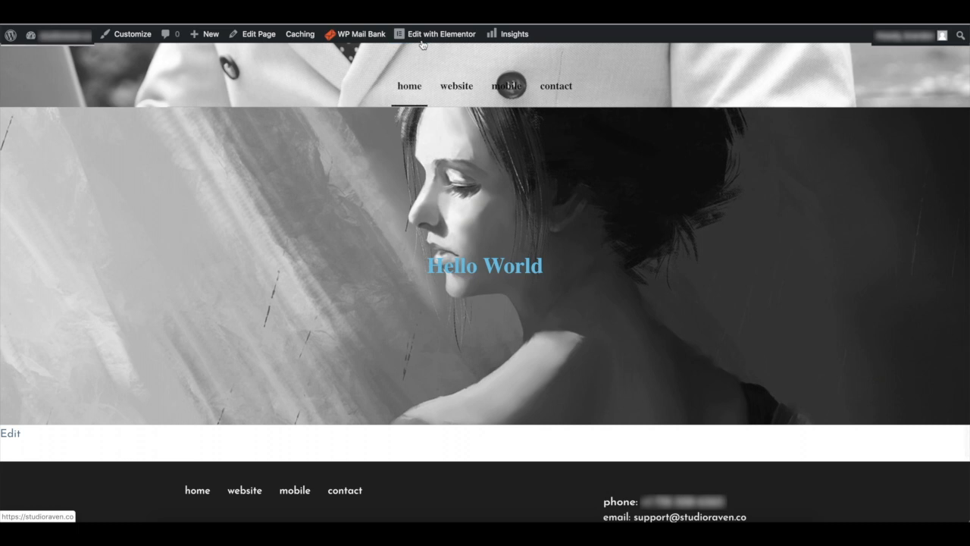
left_click(426, 40)
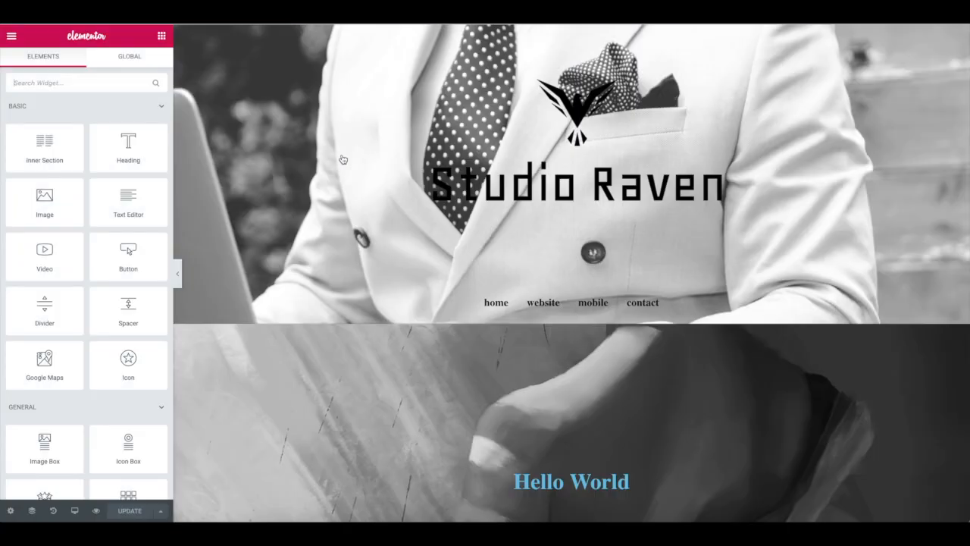
Step: Add a centred heading reading "Another Section" in a new section below the Hello World section
scroll(342, 155, "down", 4)
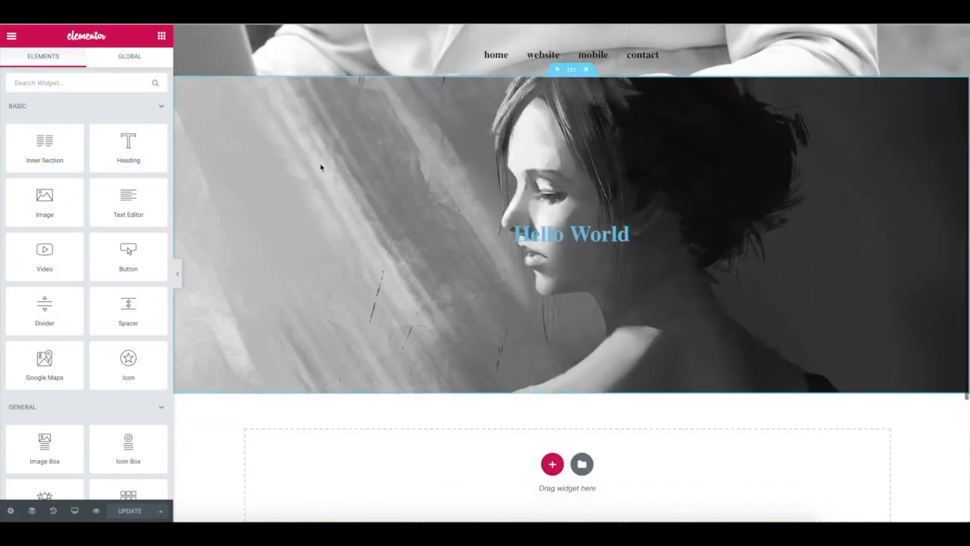
left_click_drag(147, 163, 559, 466)
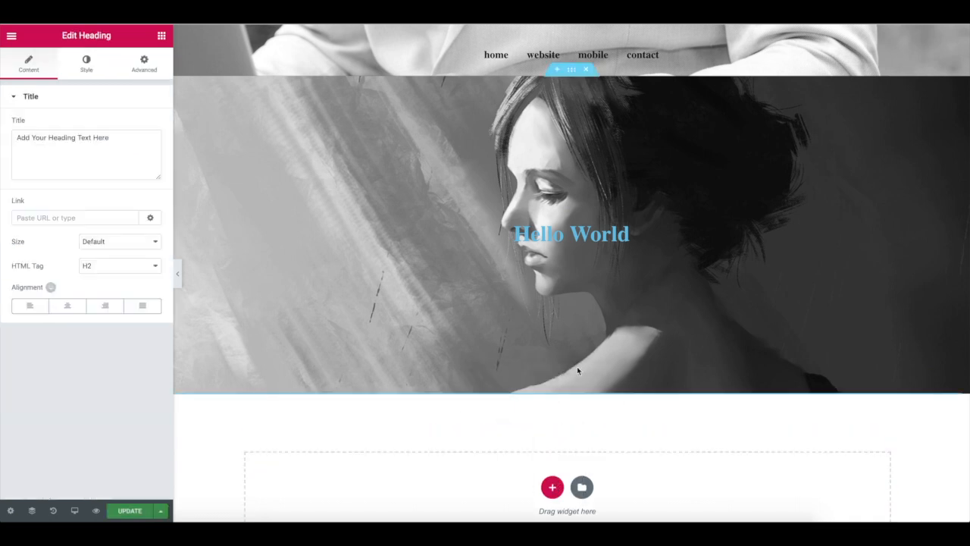
scroll(578, 370, "down", 2)
triple_click(455, 268)
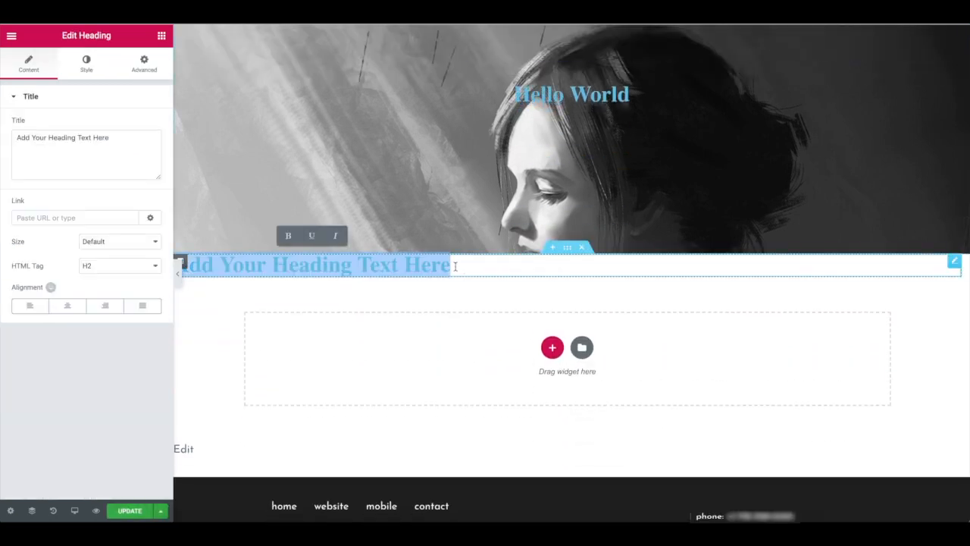
type("Another S")
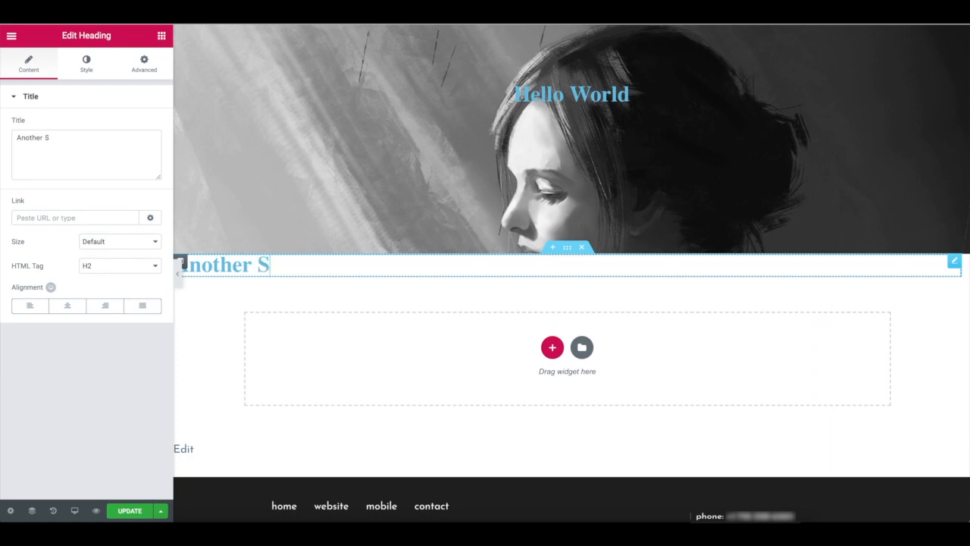
type("ection")
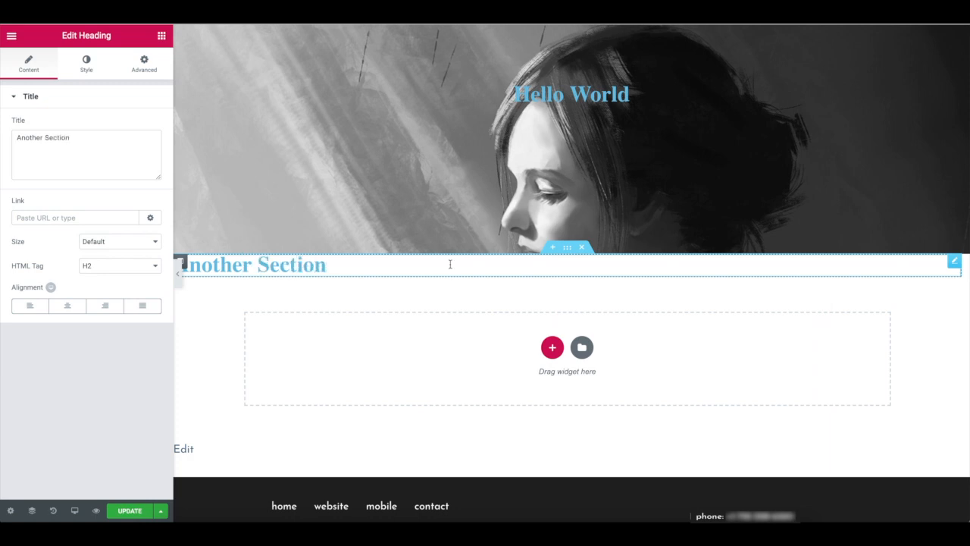
left_click(66, 306)
Step: Set the height of the Another Section section to Min Height
left_click(568, 247)
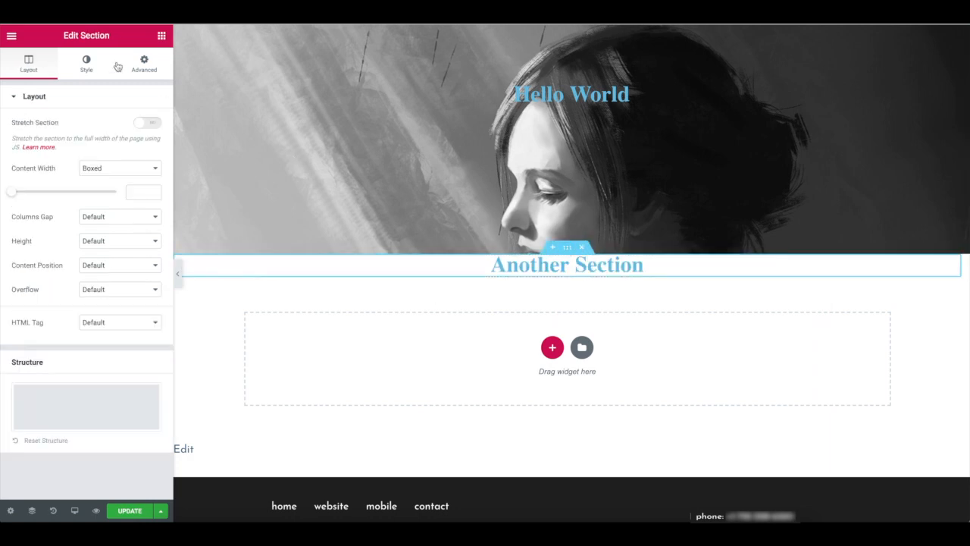
left_click(121, 243)
left_click(121, 260)
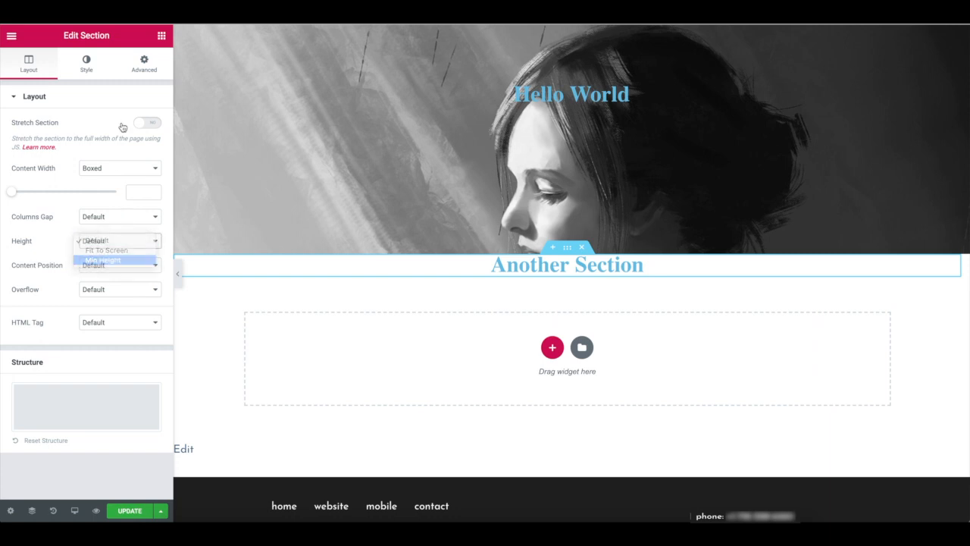
Step: Give the Another Section section a classic background with the image smartphone-601554_1280-1.jpg from the media library
left_click(88, 68)
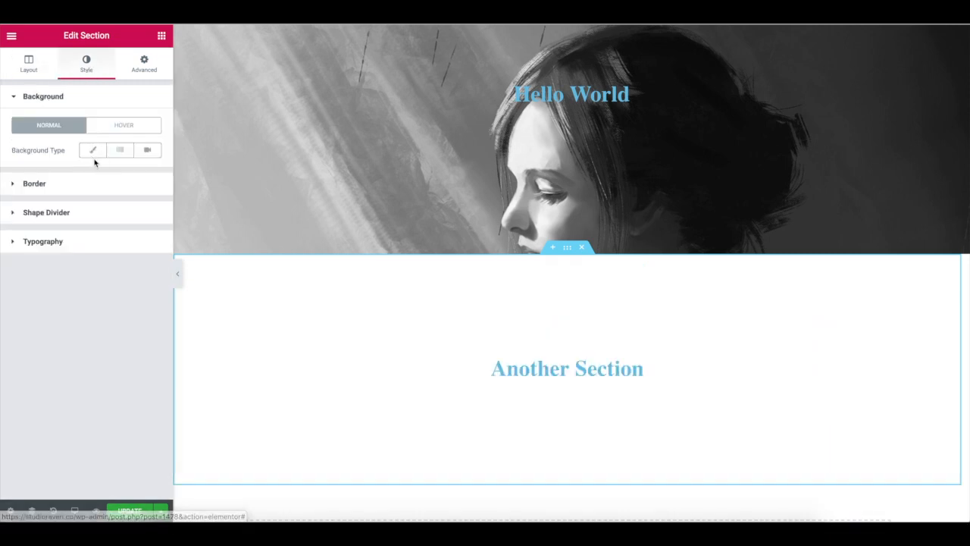
left_click(92, 152)
left_click(90, 237)
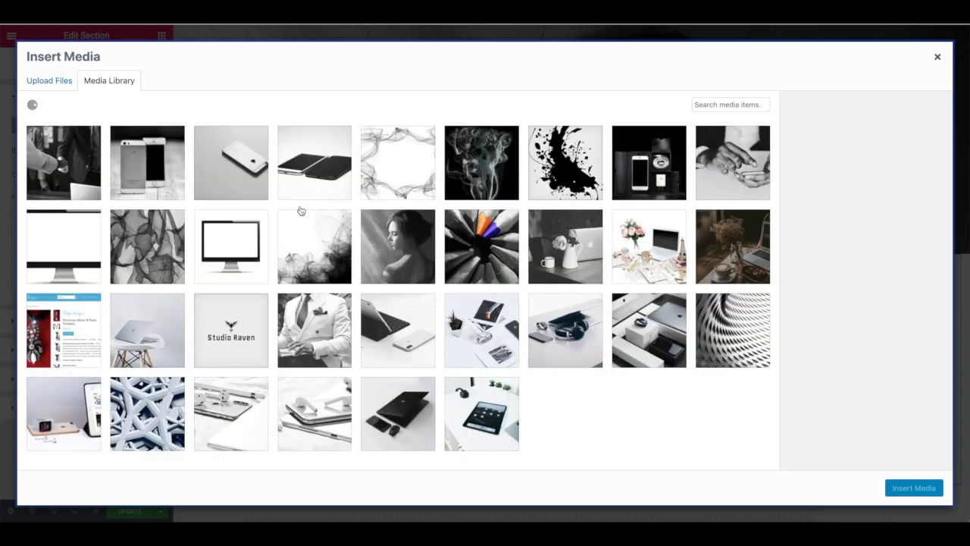
left_click(131, 158)
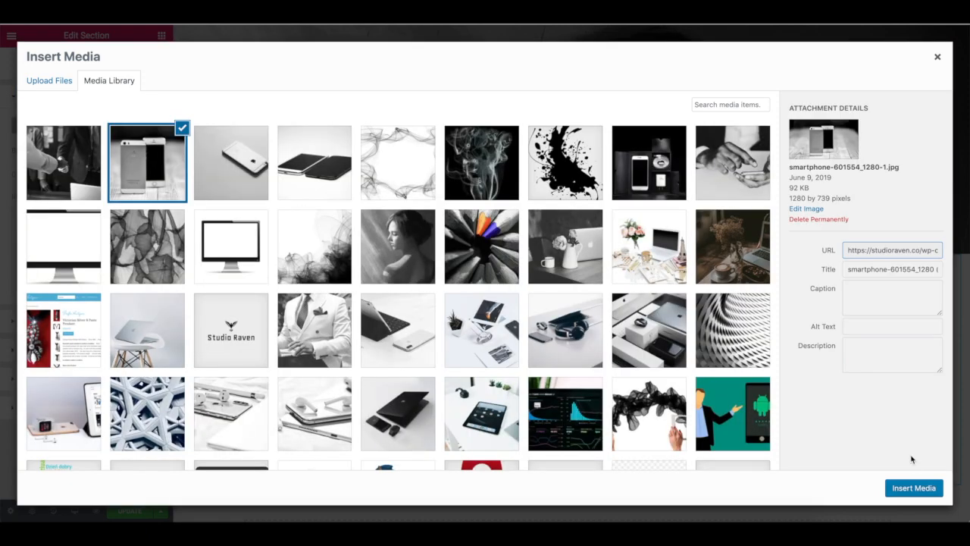
left_click(916, 490)
scroll(661, 421, "down", 1)
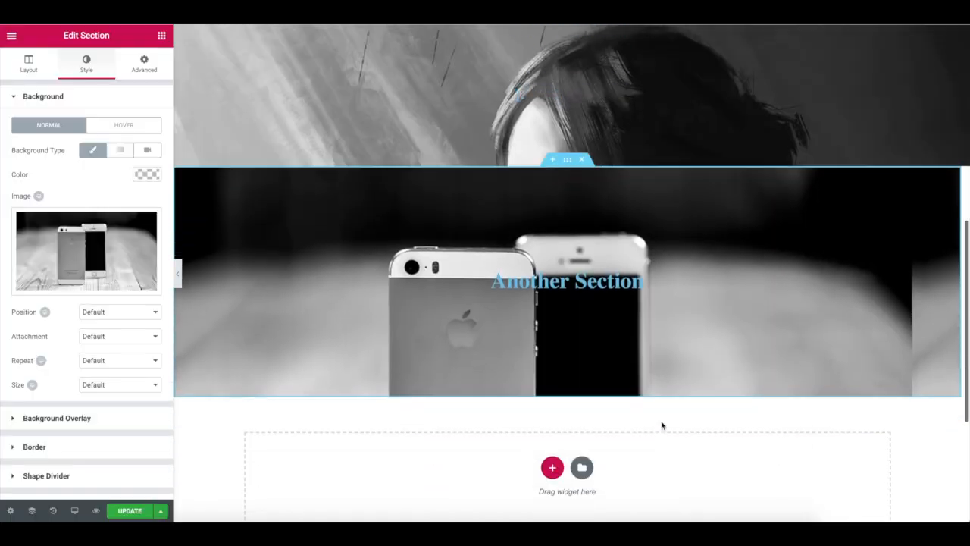
Step: Set the smartphone background image to Cover size and No-repeat
left_click(140, 74)
left_click(97, 71)
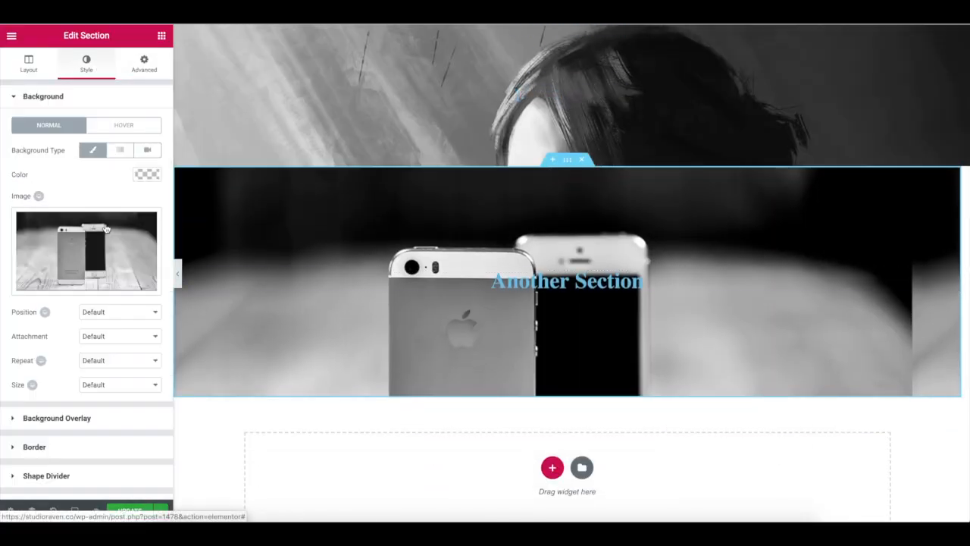
left_click(119, 385)
left_click(124, 409)
left_click(144, 362)
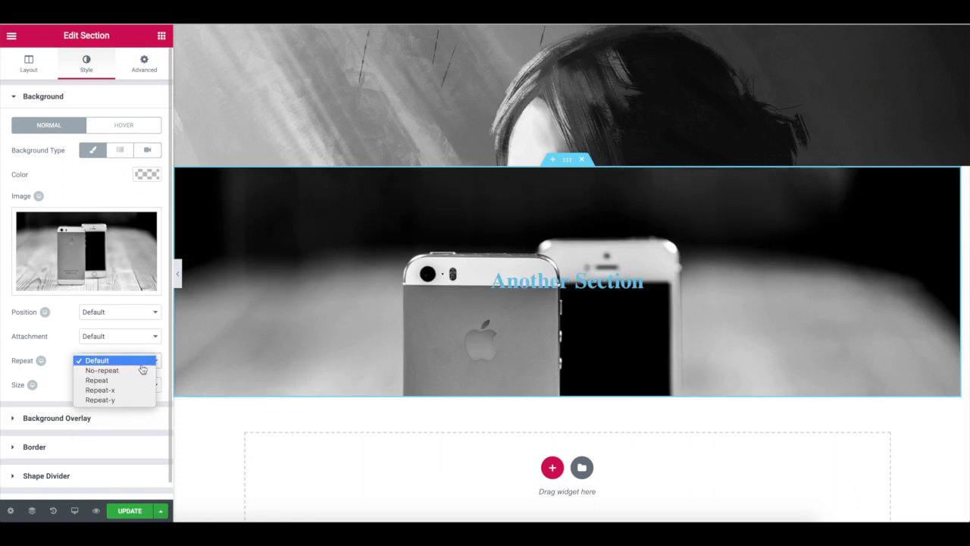
left_click(141, 370)
Step: Assign the CSS class "parallax" to the Another Section section
left_click(137, 72)
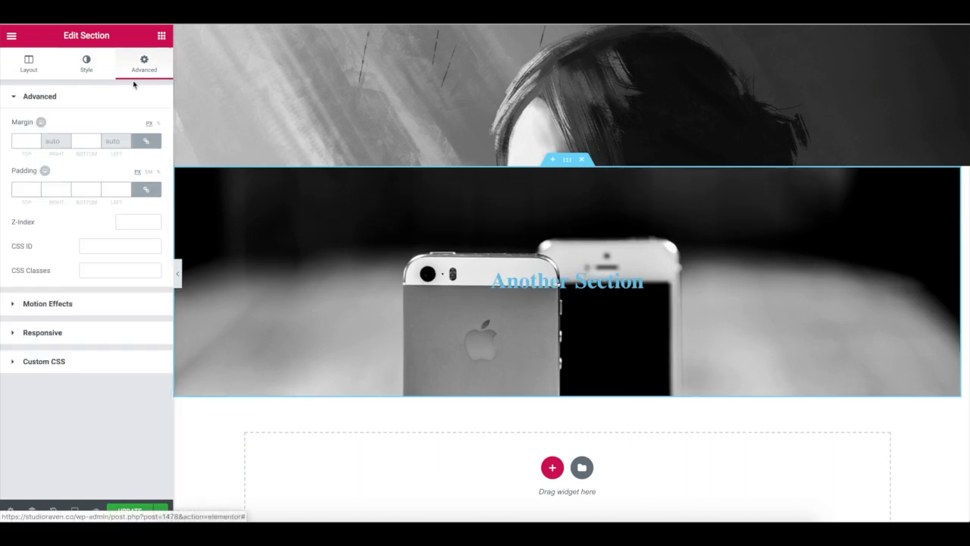
left_click(95, 270)
type("parallax")
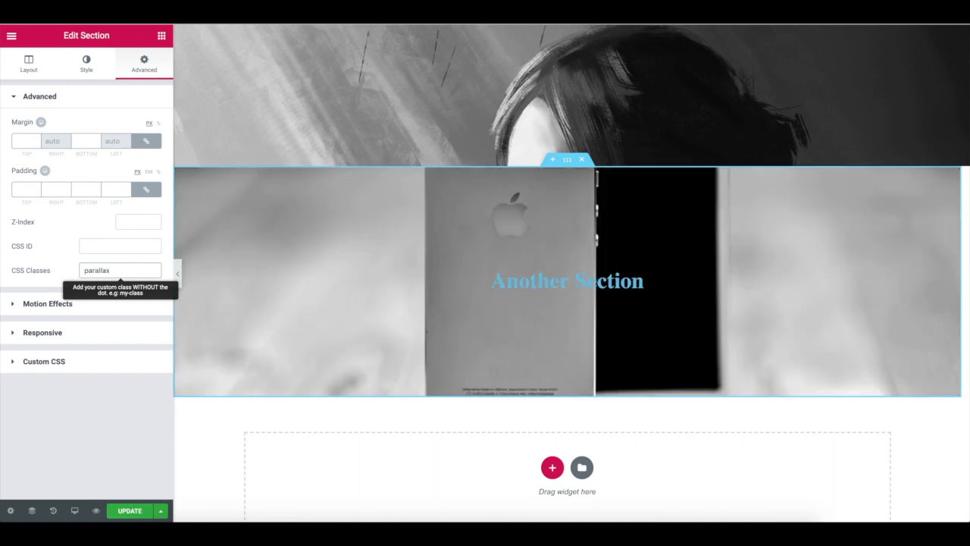
Step: Examine how the background images of the Hello World and Another Section sections behave while the page scrolls
scroll(424, 212, "down", 3)
scroll(424, 212, "up", 5)
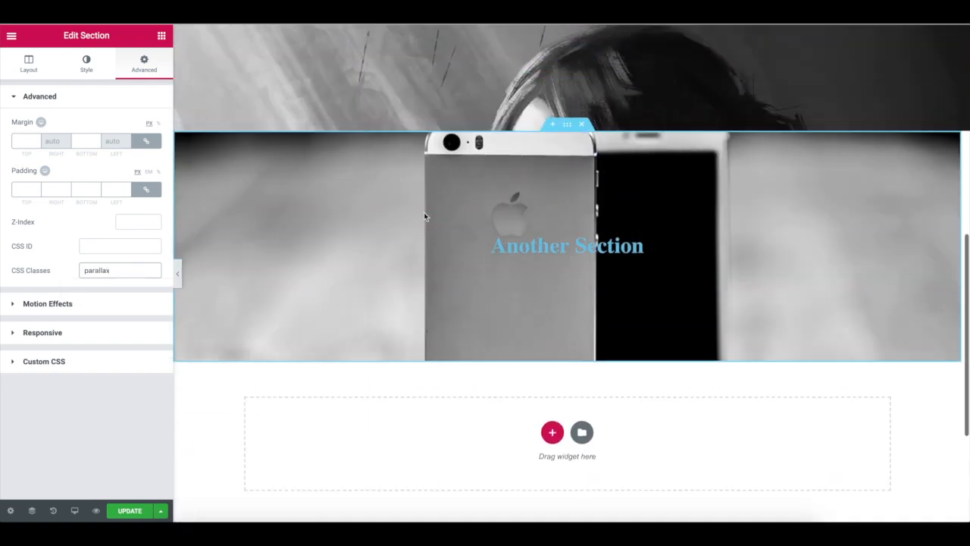
scroll(424, 213, "down", 4)
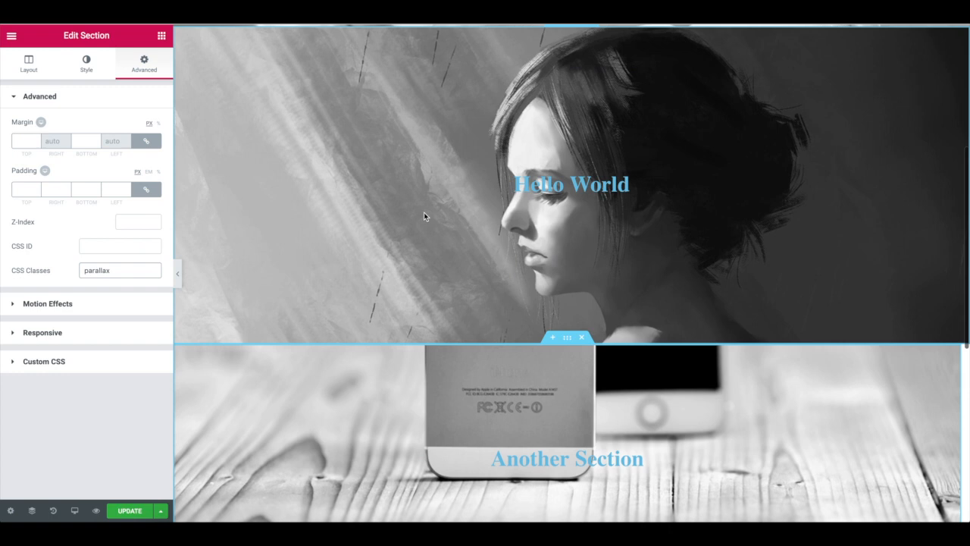
scroll(499, 277, "up", 1)
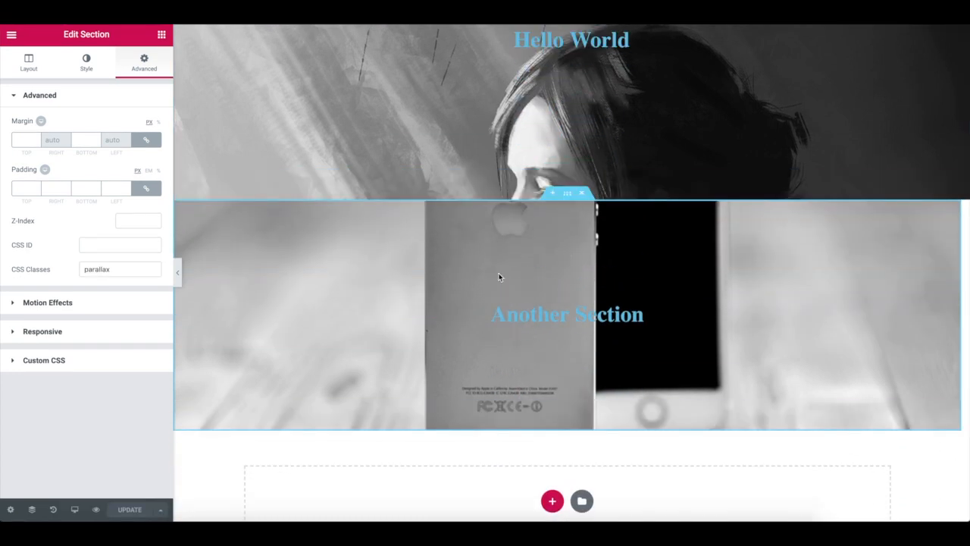
scroll(499, 276, "up", 2)
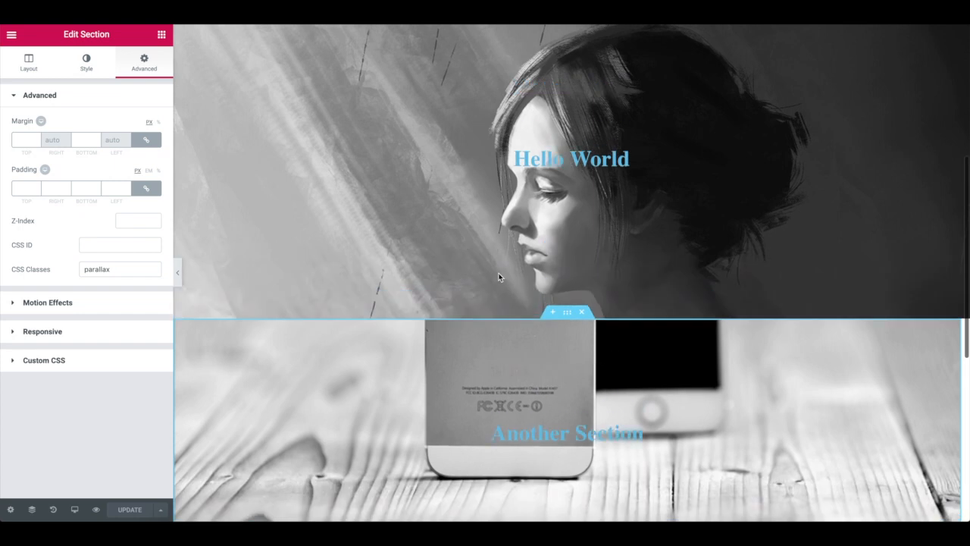
scroll(498, 276, "up", 2)
scroll(499, 277, "down", 2)
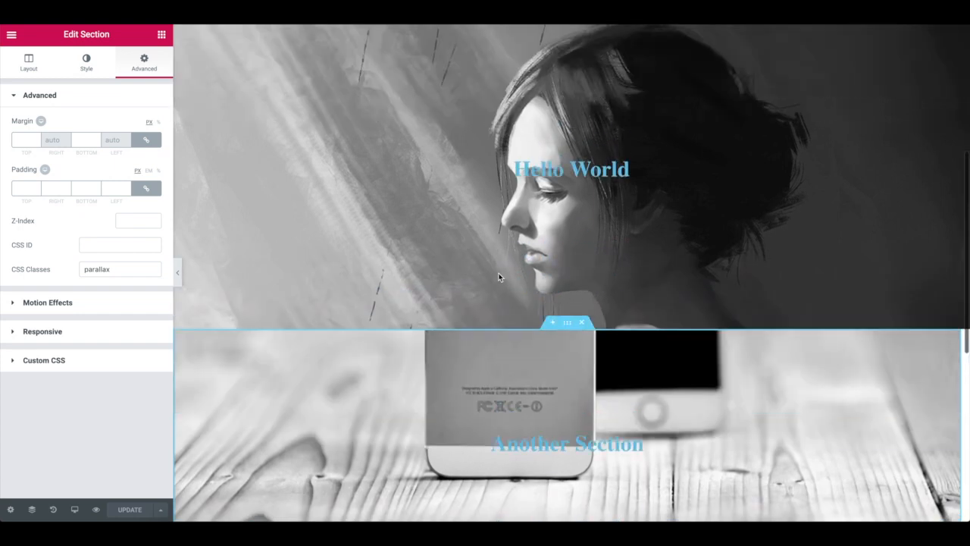
scroll(499, 277, "down", 1)
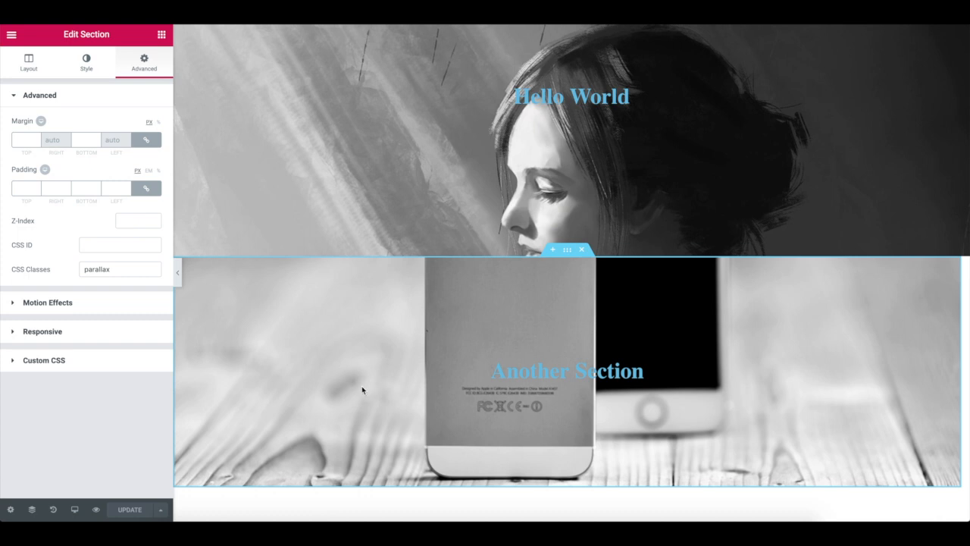
scroll(361, 388, "down", 1)
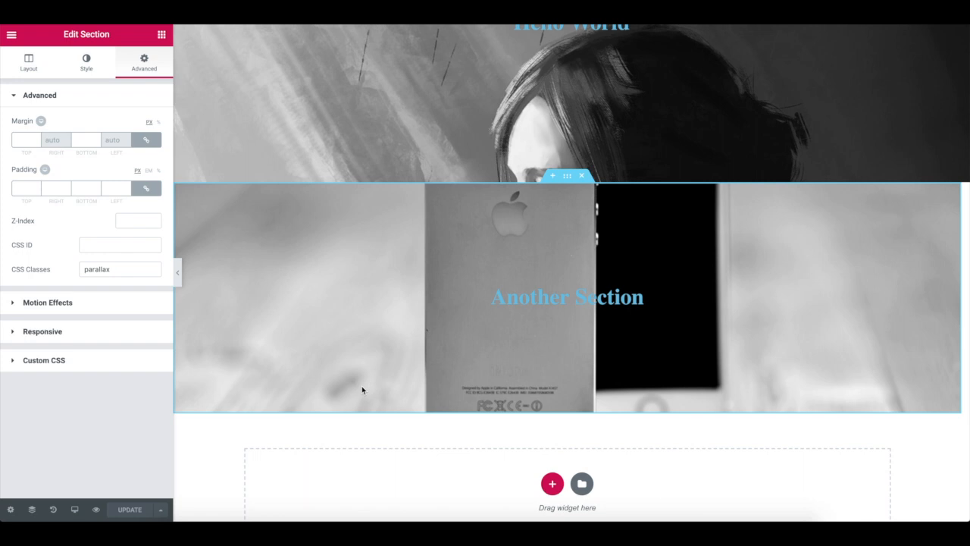
scroll(361, 388, "up", 1)
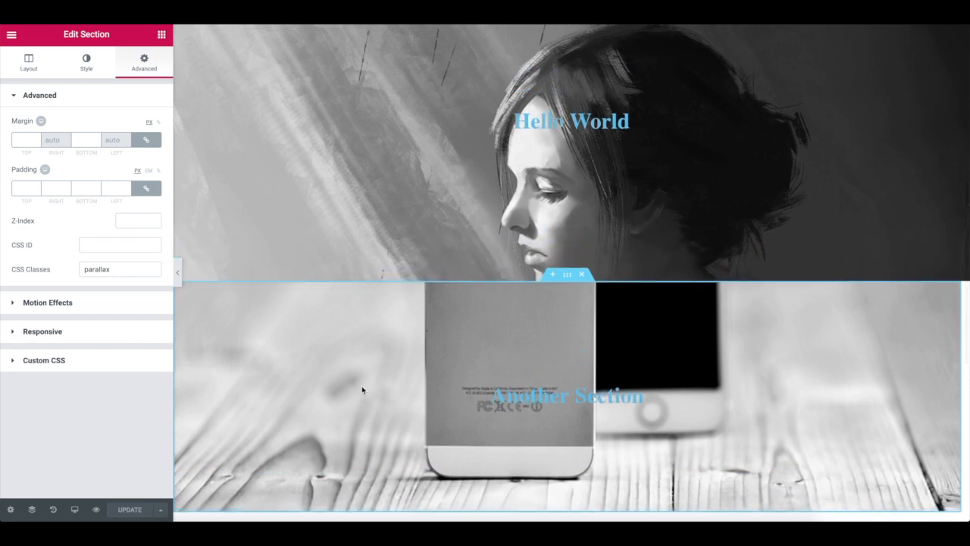
scroll(363, 389, "up", 3)
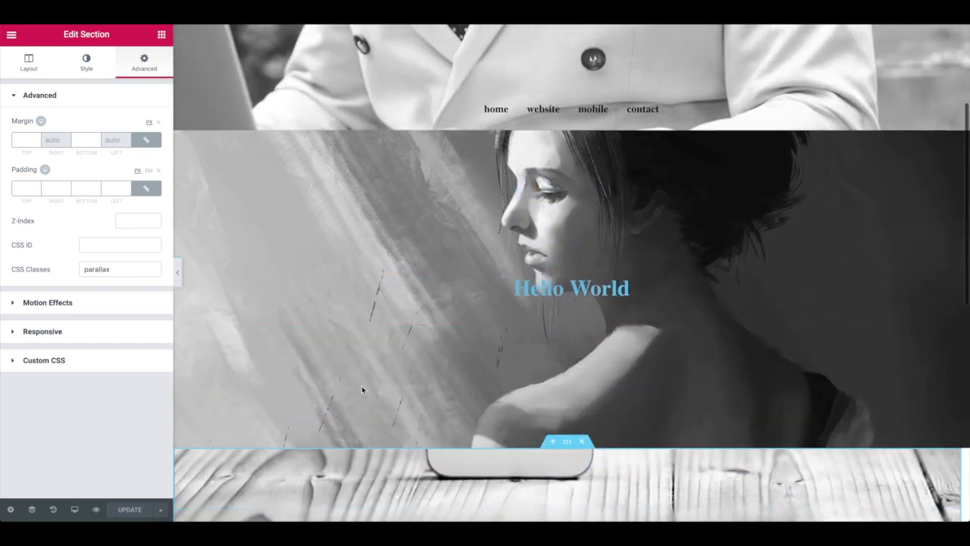
scroll(362, 388, "up", 1)
scroll(361, 388, "down", 2)
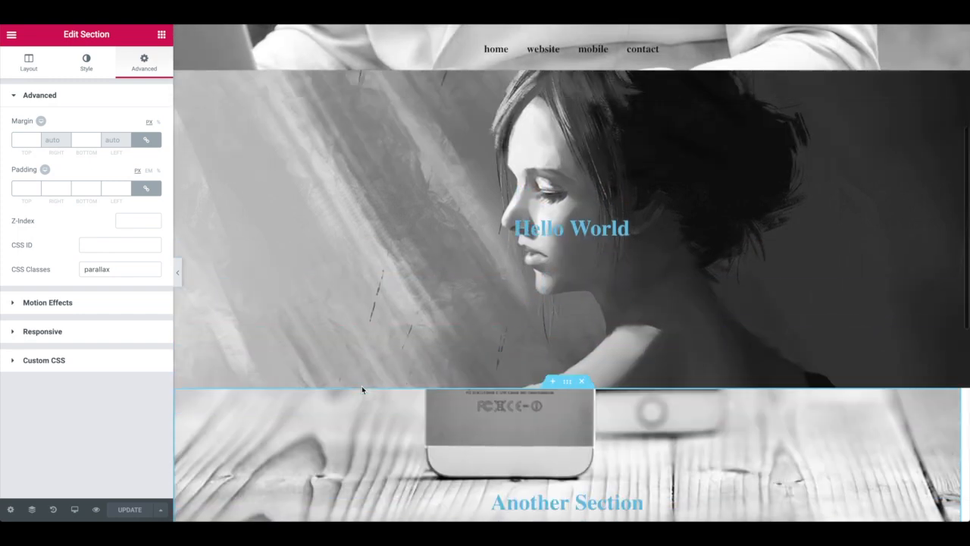
scroll(362, 389, "down", 3)
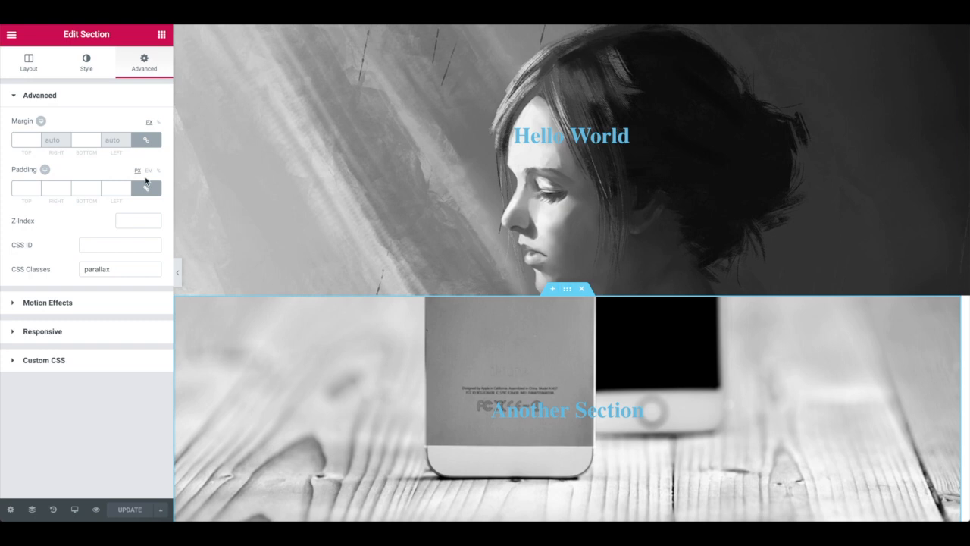
Step: Turn on Stretch Section for the Another Section section and check its full-width background
left_click(27, 67)
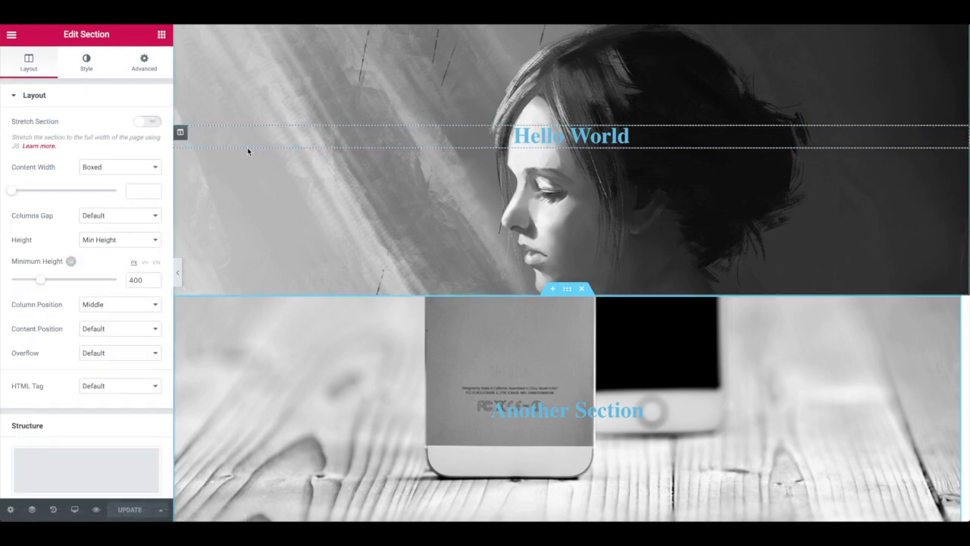
scroll(248, 147, "down", 1)
left_click(154, 125)
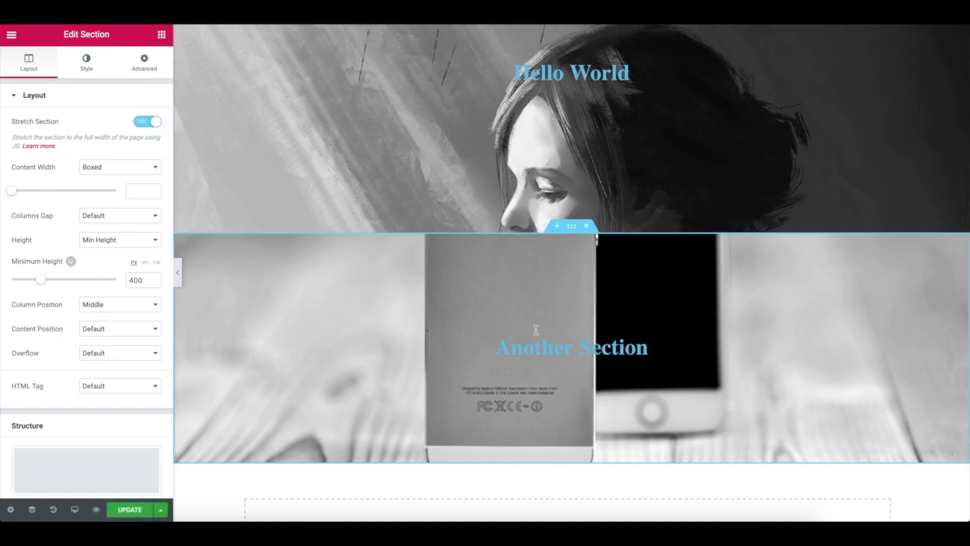
scroll(799, 351, "up", 3)
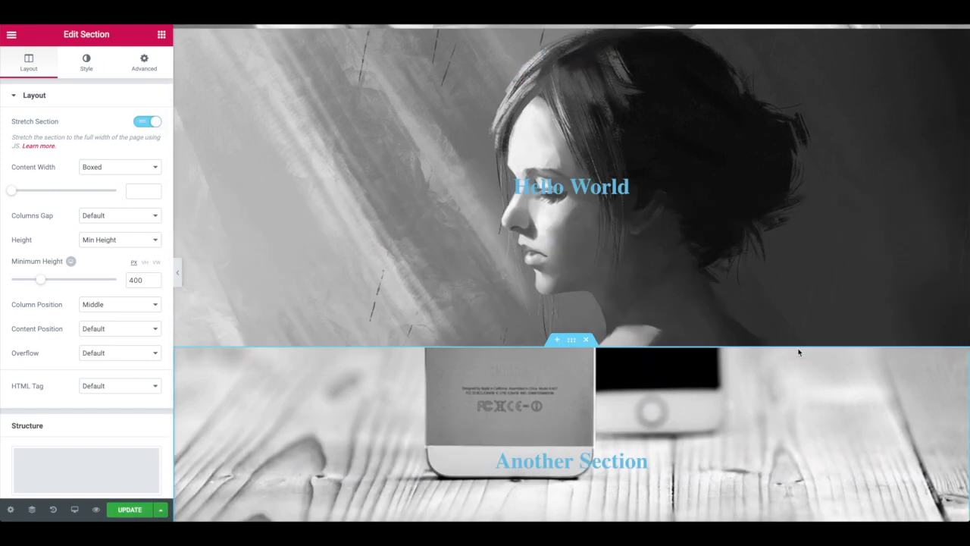